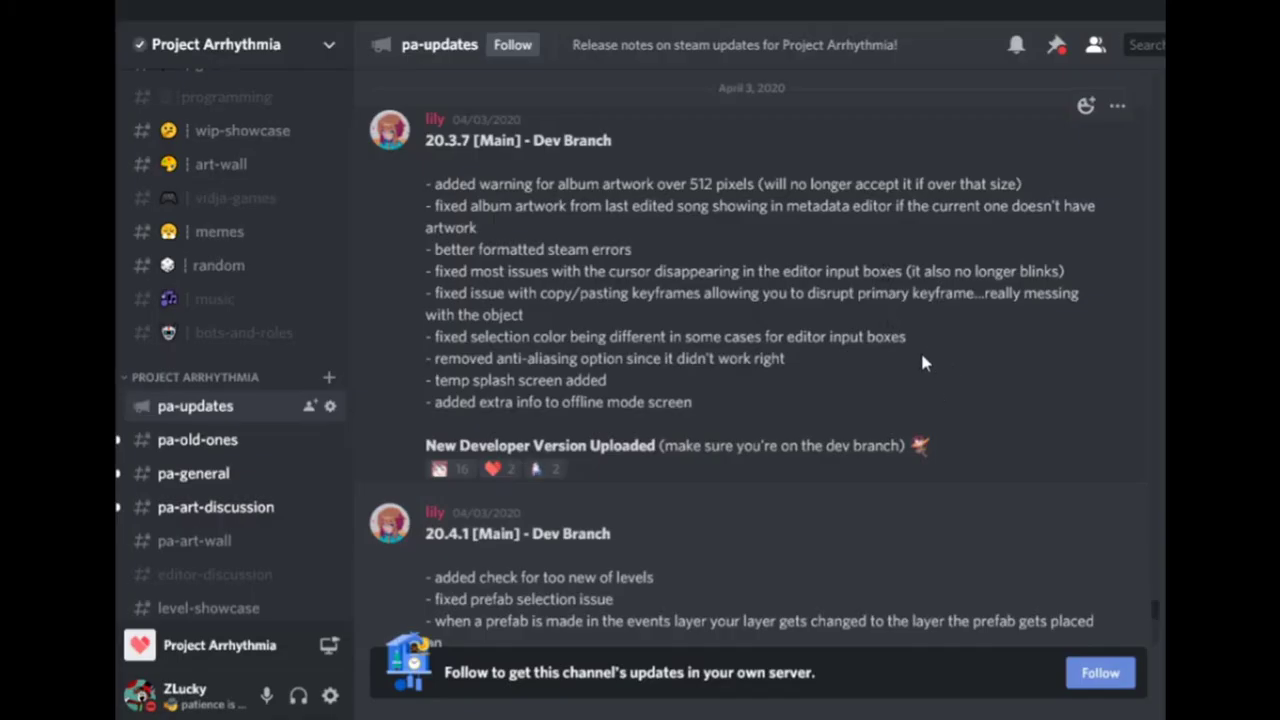
Step: Scroll the pa-updates channel down to the April 10 announcements about branch changes
{"action": "scroll", "coordinate": [922, 363], "scroll_direction": "down", "scroll_amount": 5}
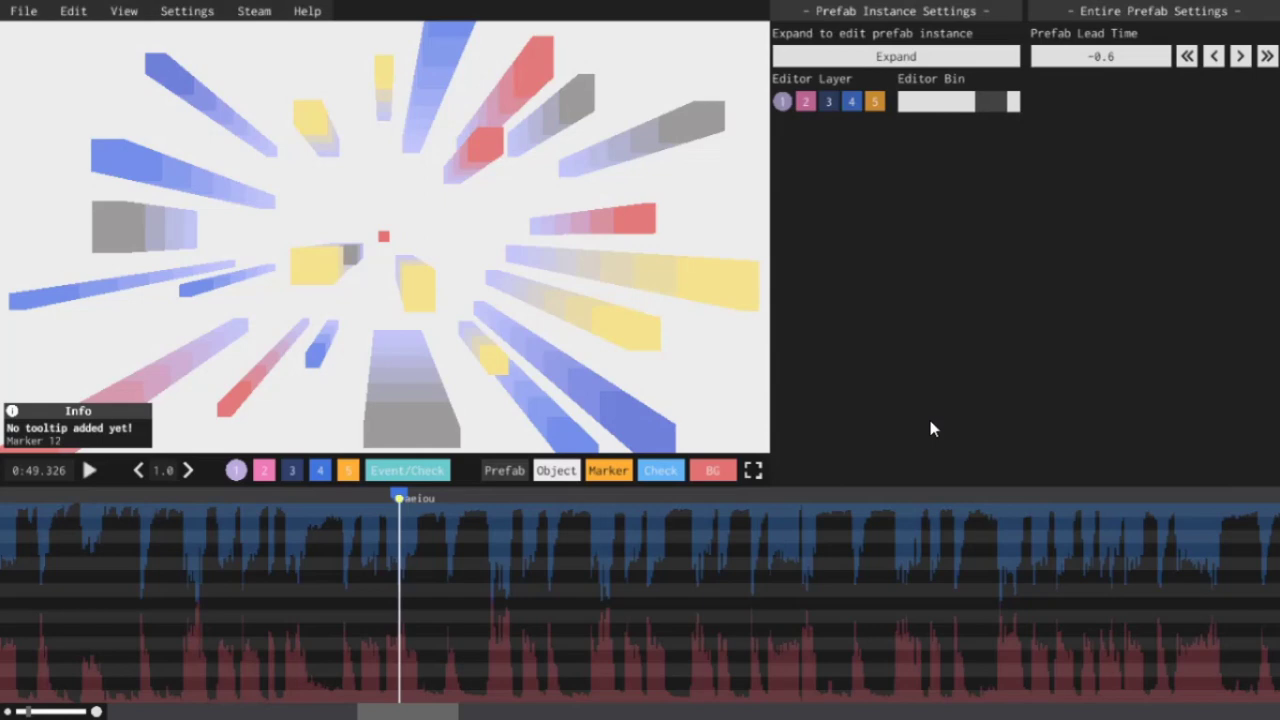
Step: Review the Object popup's types, then add a new Normal object at about 0:49.3
{"action": "mouse_move", "coordinate": [558, 472]}
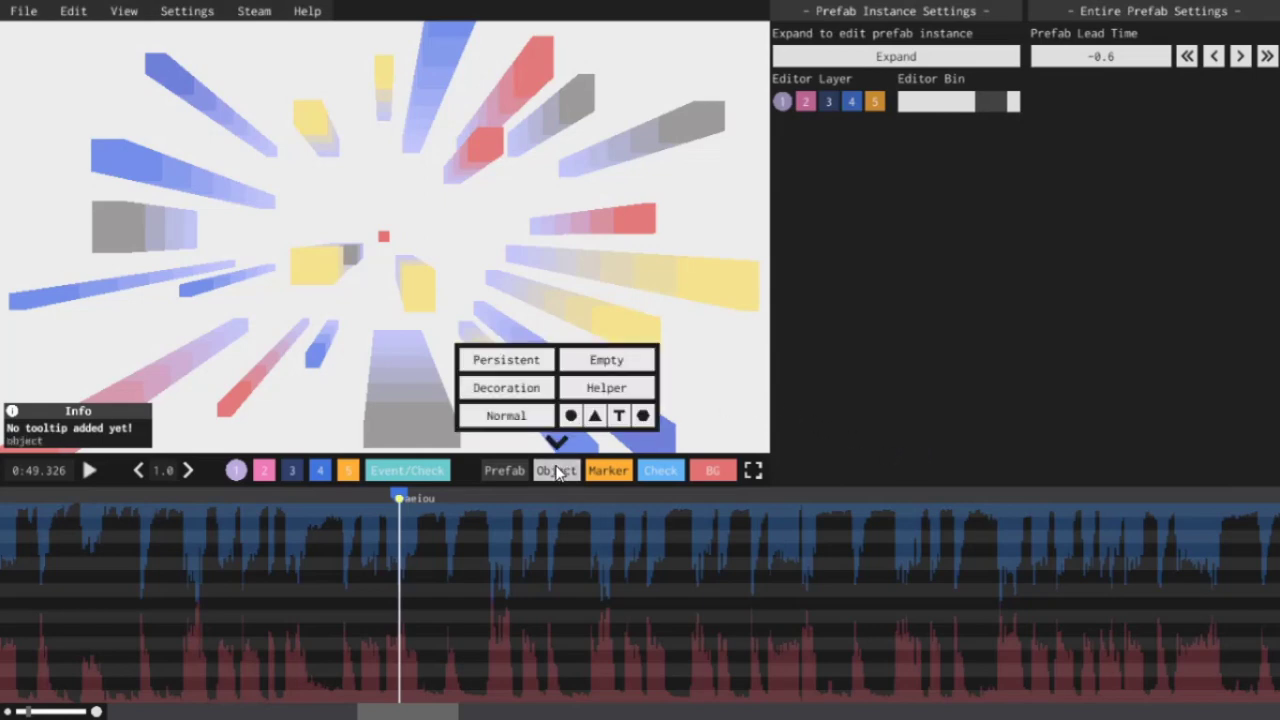
{"action": "left_click", "coordinate": [570, 413]}
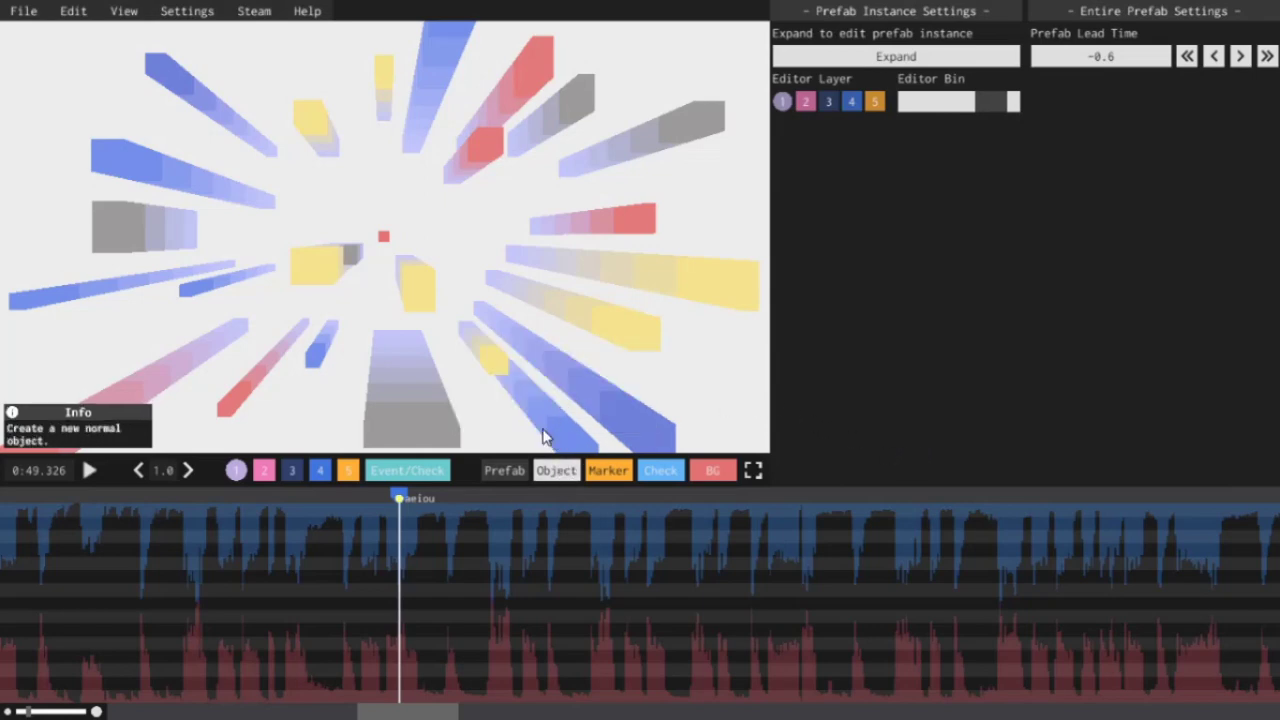
{"action": "mouse_move", "coordinate": [561, 474]}
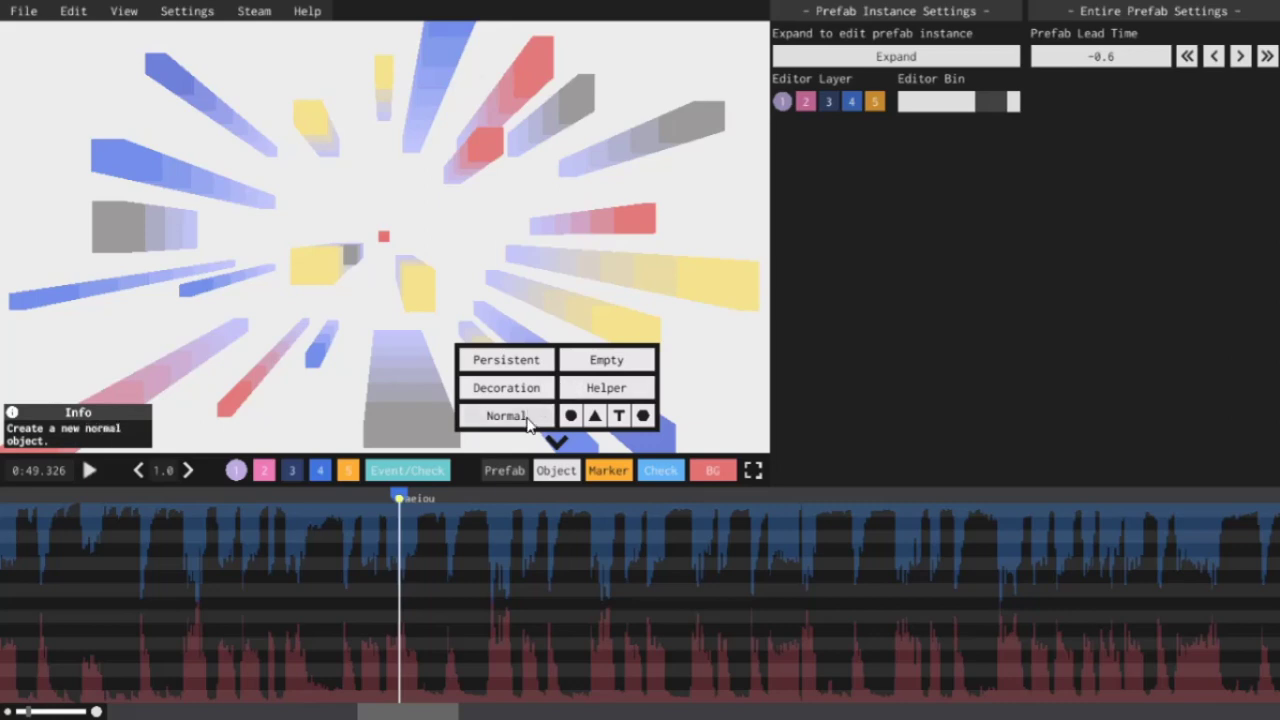
{"action": "left_click", "coordinate": [527, 419]}
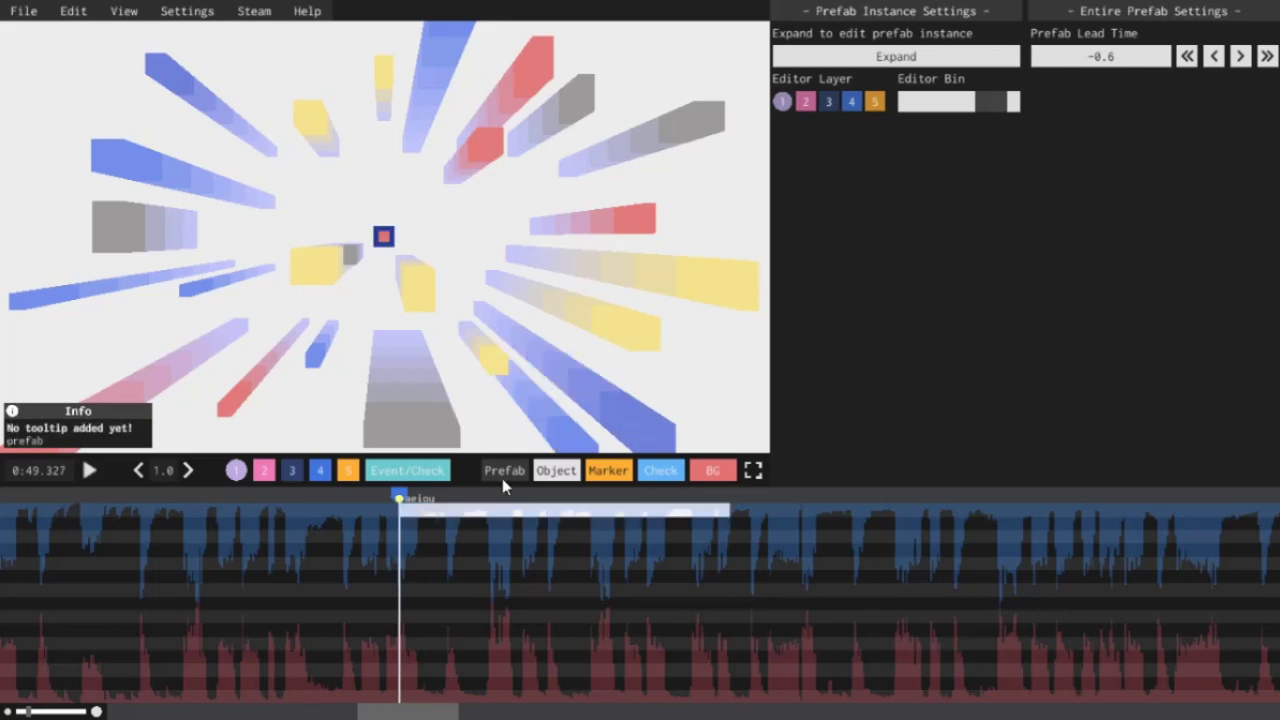
Step: Open the new object's properties and keep its type as Normal, with Fixed Time death 4
{"action": "left_click", "coordinate": [483, 514]}
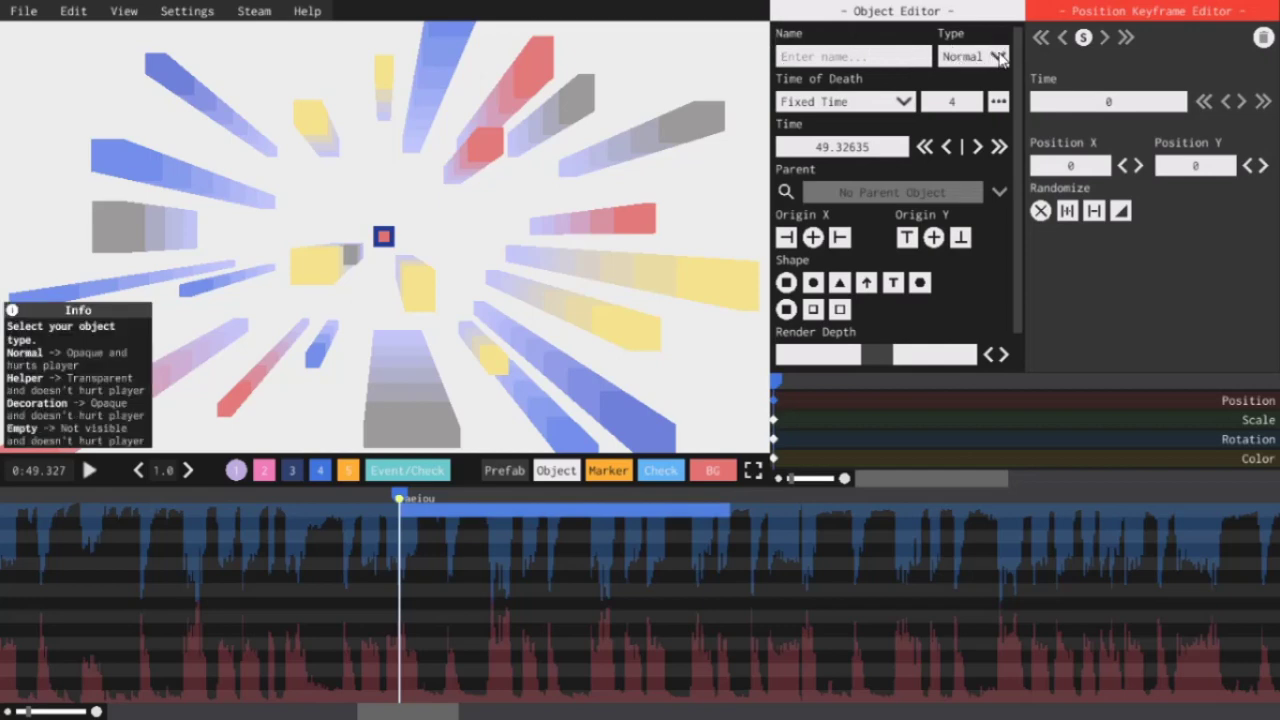
{"action": "left_click", "coordinate": [1000, 58]}
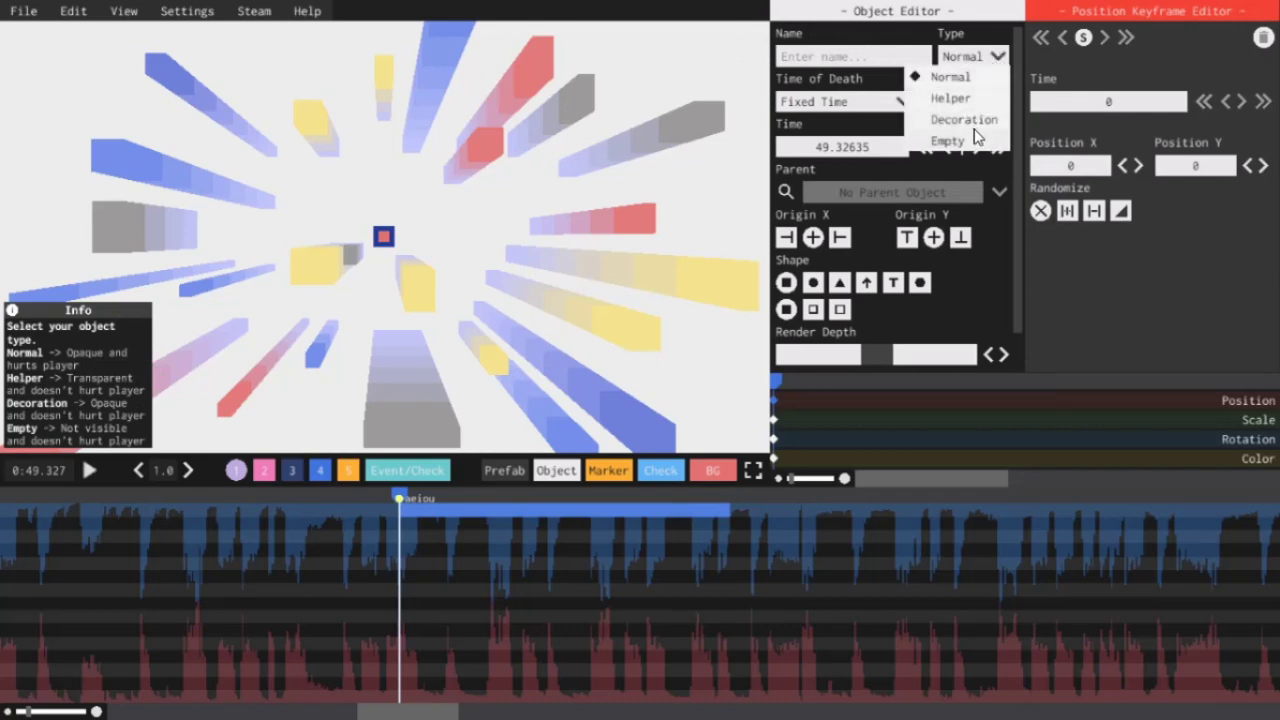
{"action": "left_click", "coordinate": [985, 57]}
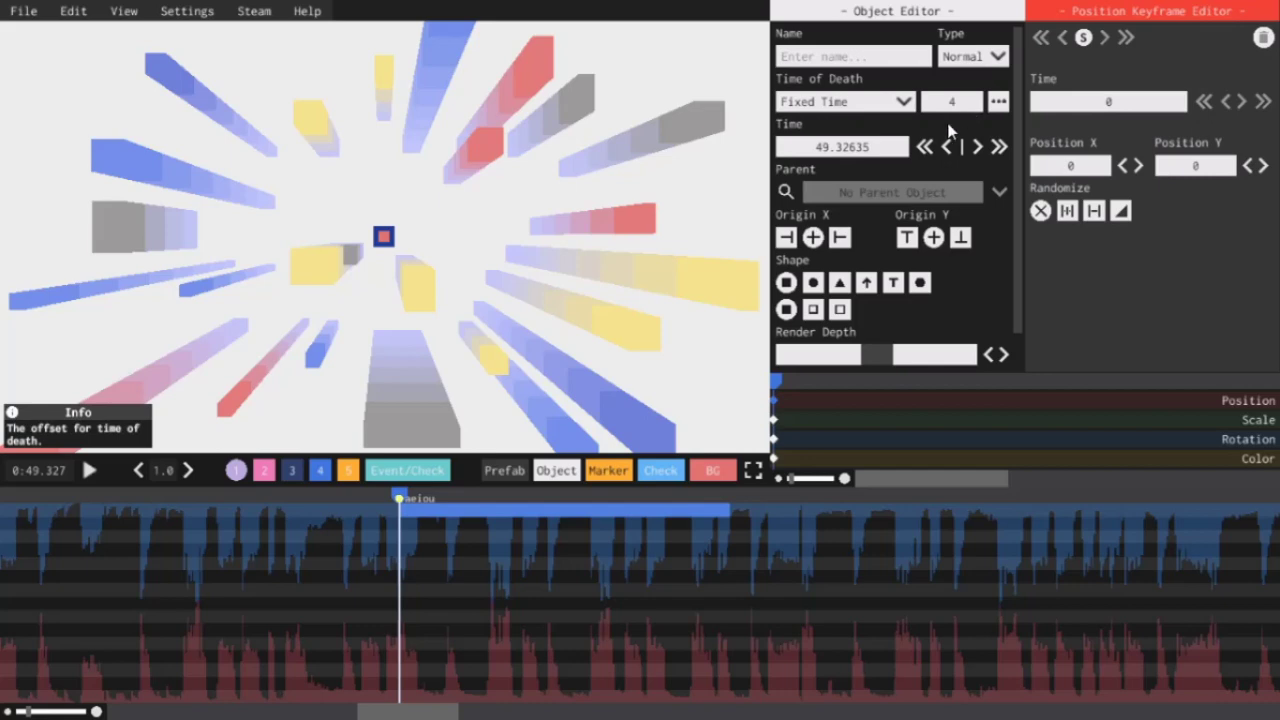
Step: Set Time of Death to 2 and add a rotation keyframe at 1.104703
{"action": "left_click", "coordinate": [957, 103]}
{"action": "type", "text": "2"}
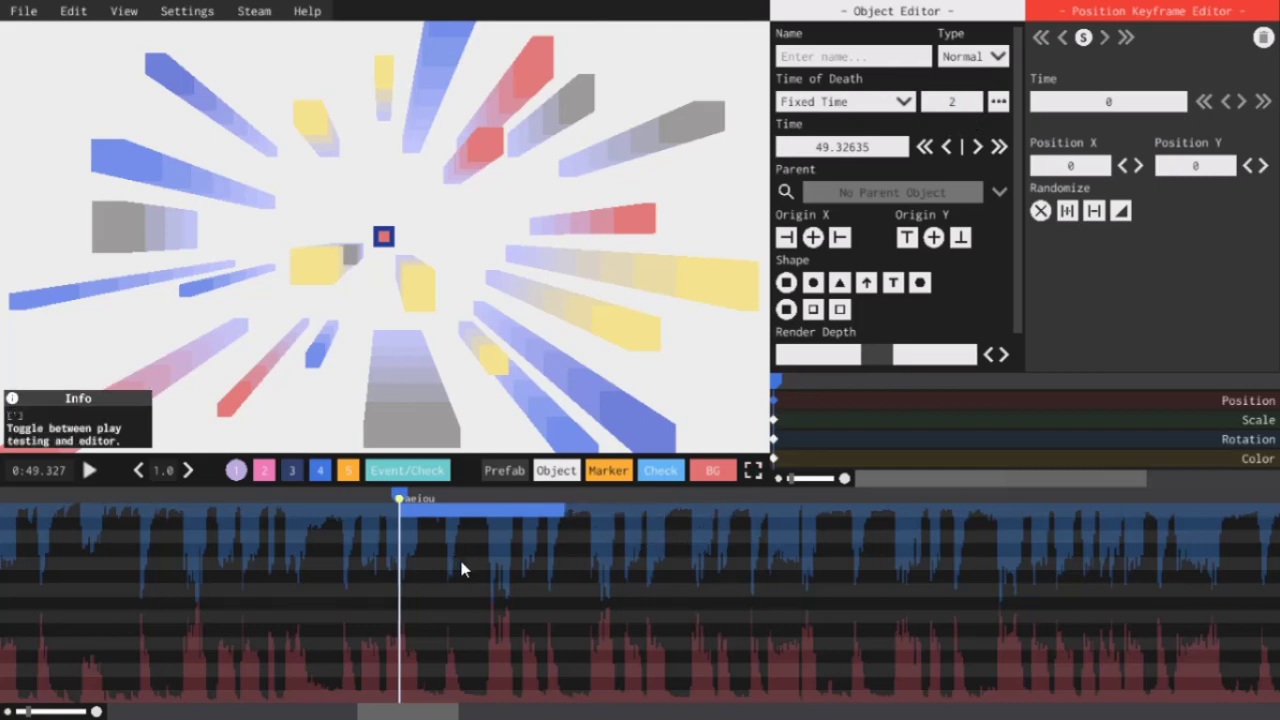
{"action": "left_click", "coordinate": [390, 527]}
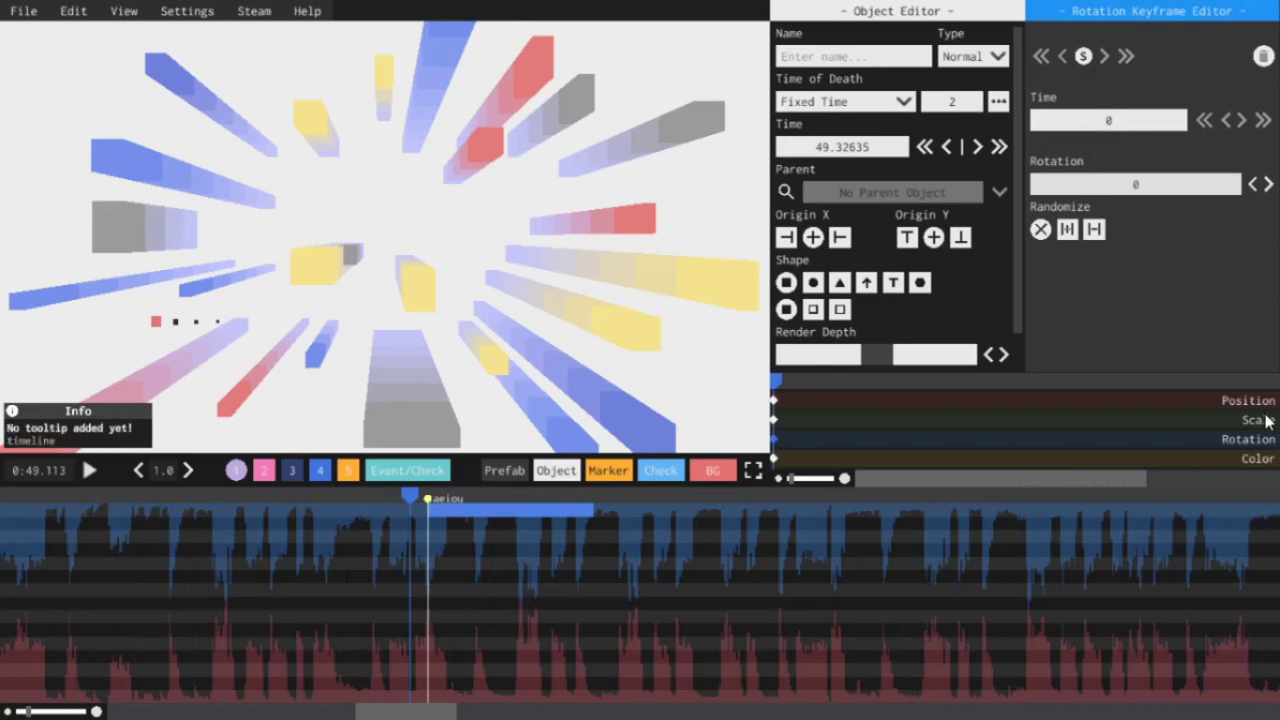
{"action": "double_click", "coordinate": [1191, 443]}
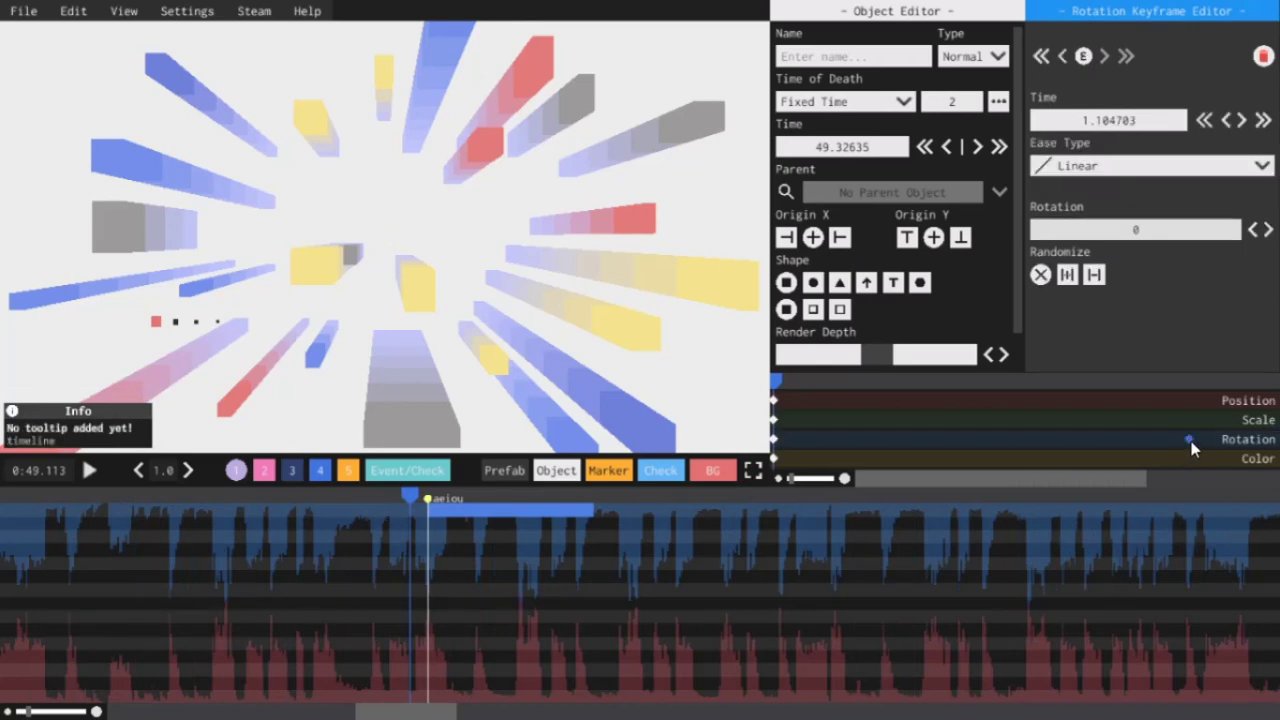
Step: Make the object die at its Last KF and preview it in playback
{"action": "left_click", "coordinate": [899, 104]}
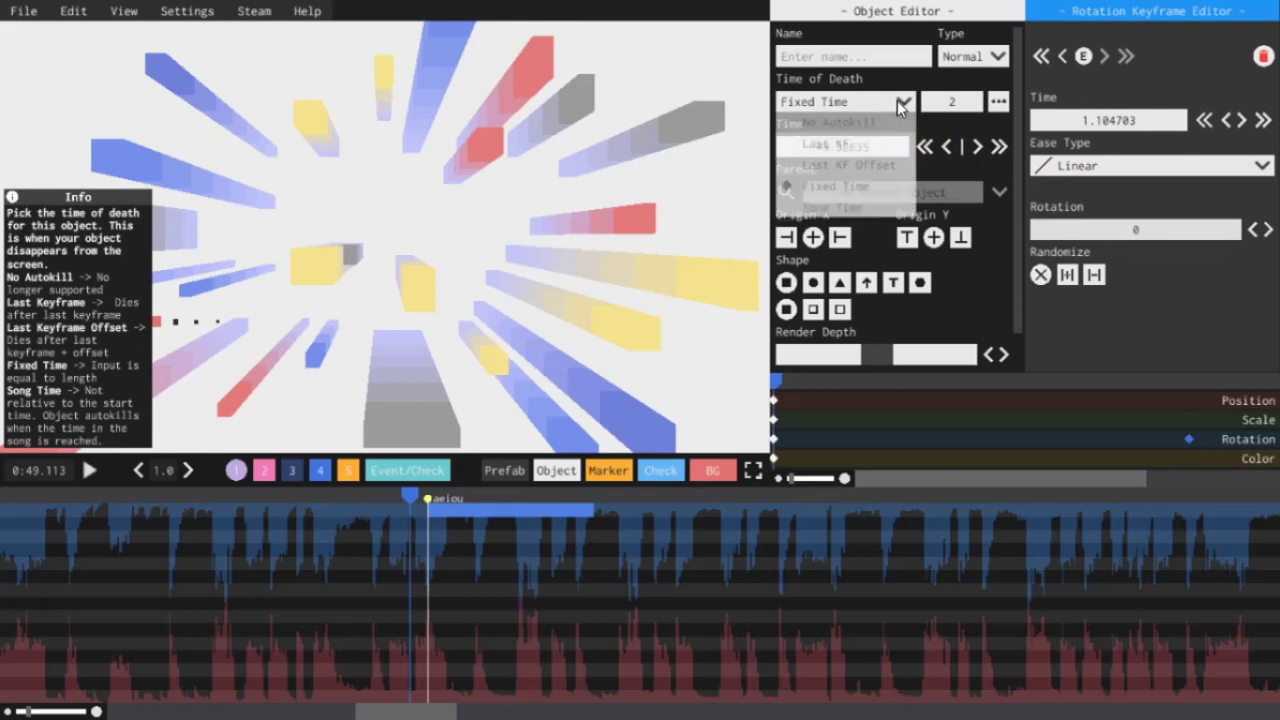
{"action": "left_click", "coordinate": [836, 146]}
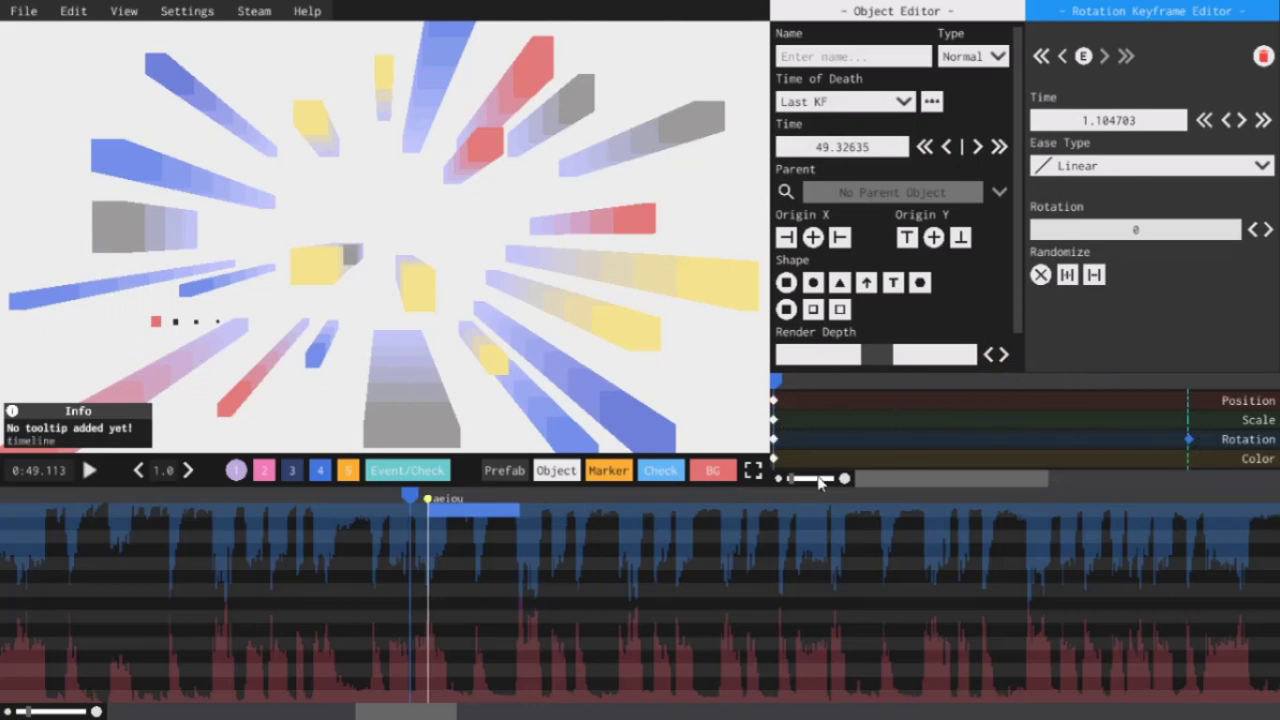
{"action": "left_click", "coordinate": [89, 471]}
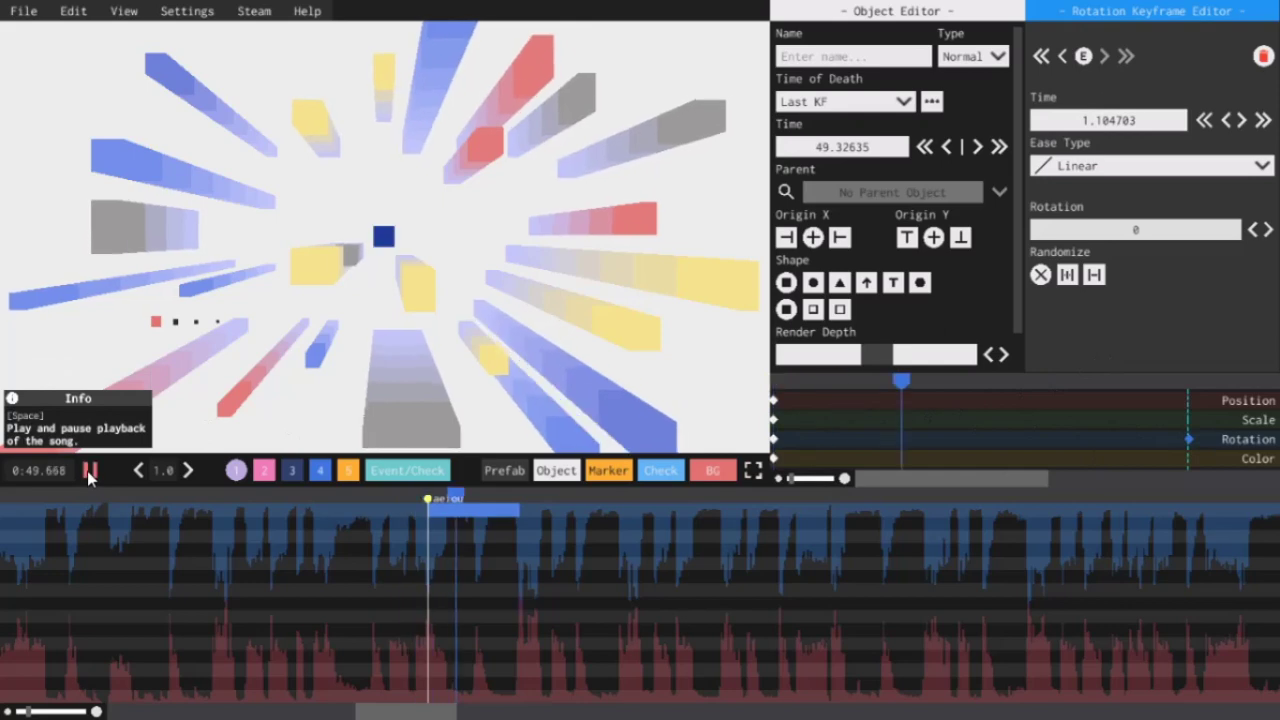
{"action": "left_click", "coordinate": [89, 473]}
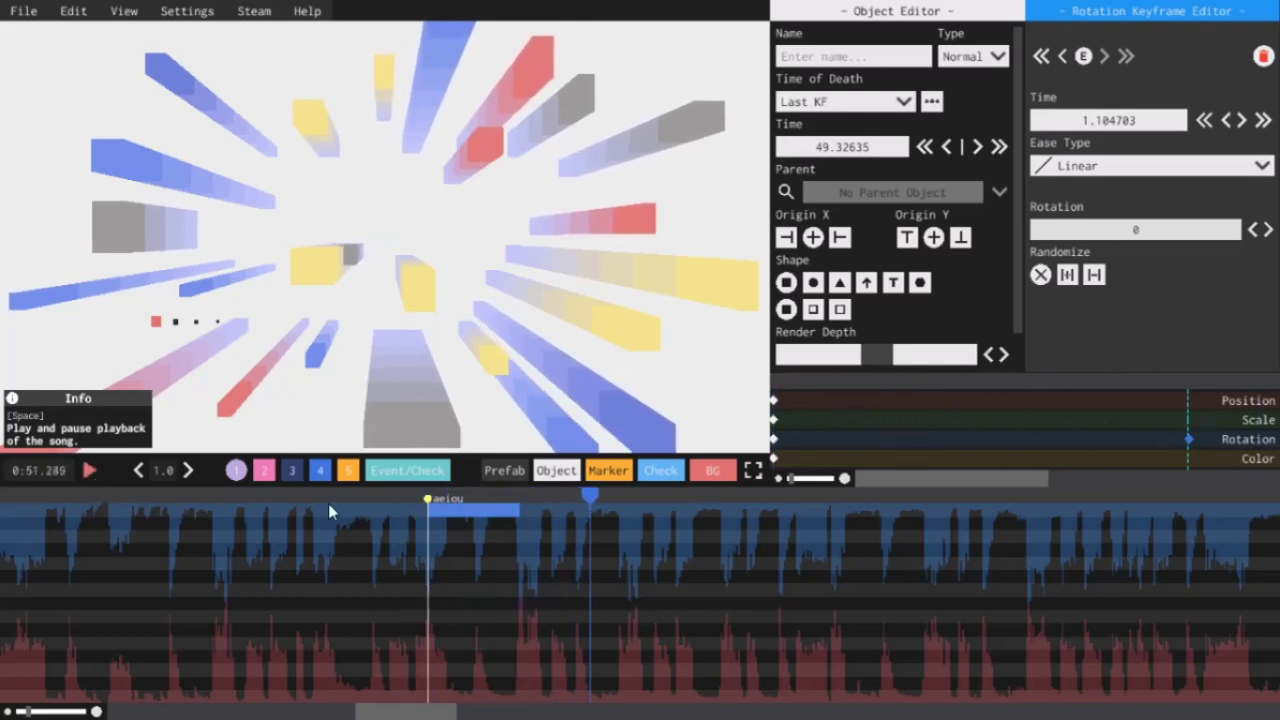
Step: Return the playhead to the object's start and set Time of Death to Last KF Offset
{"action": "left_click", "coordinate": [410, 495]}
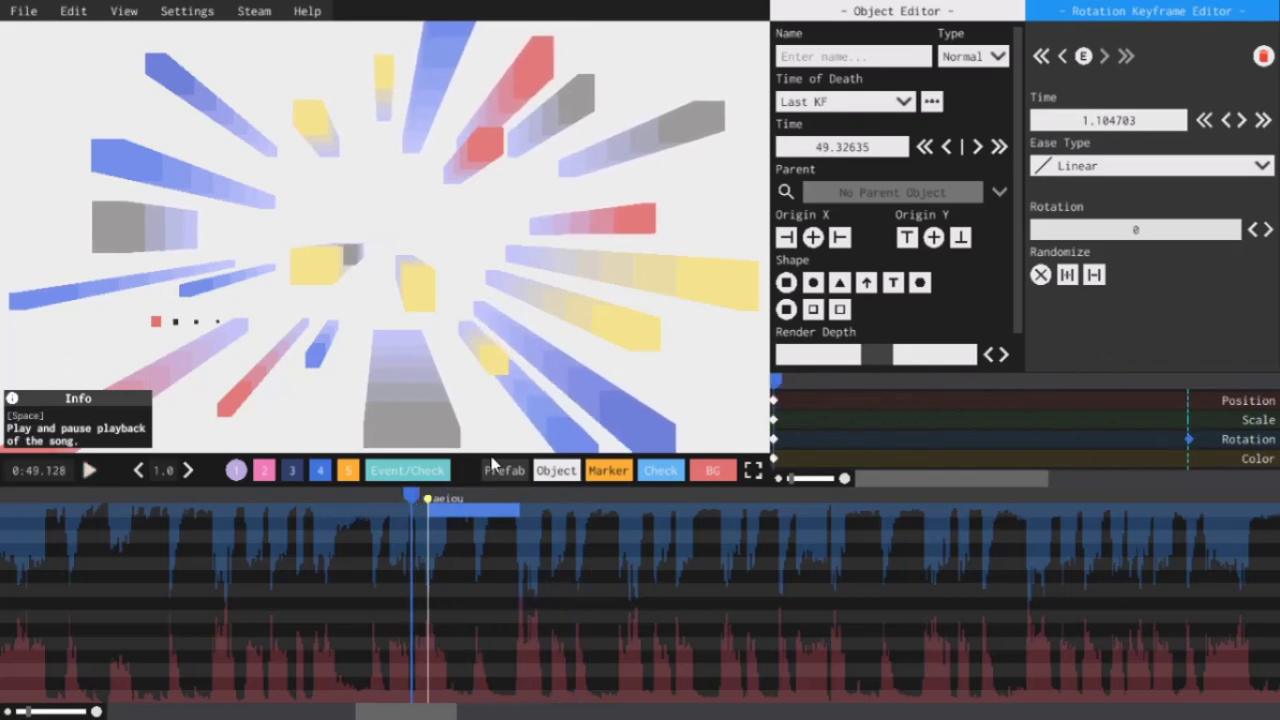
{"action": "left_click", "coordinate": [901, 103]}
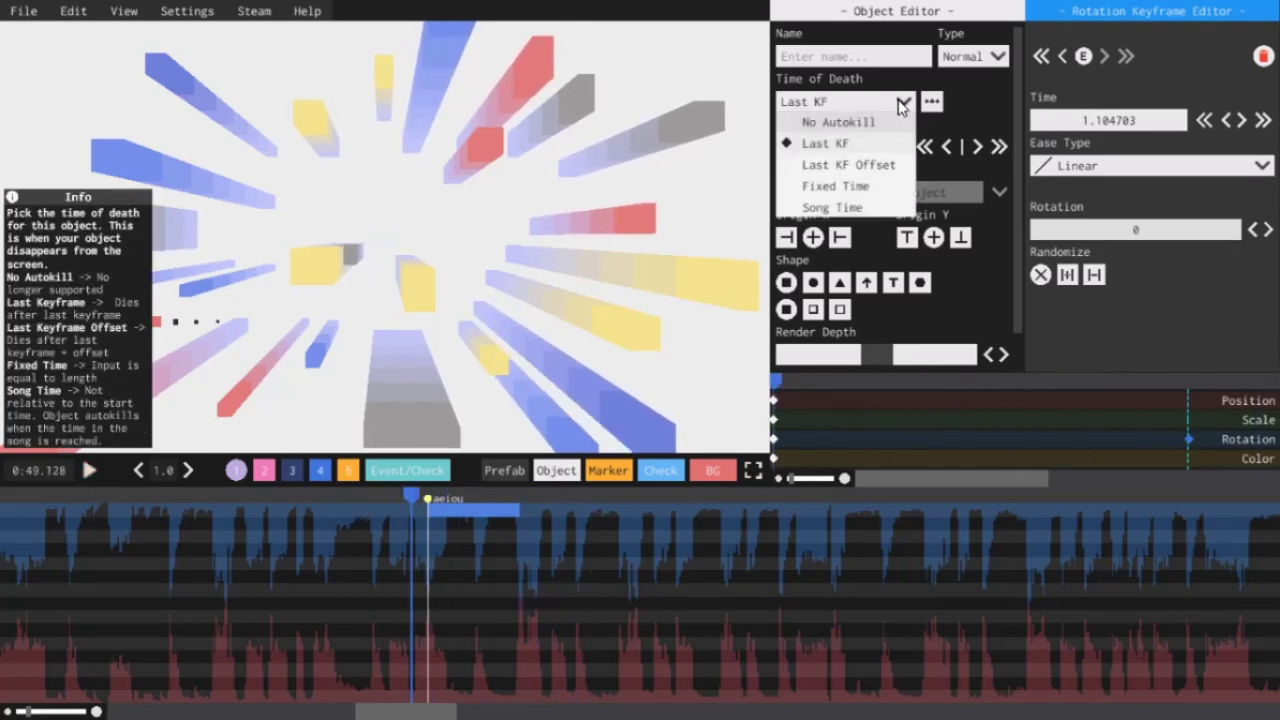
{"action": "left_click", "coordinate": [848, 168]}
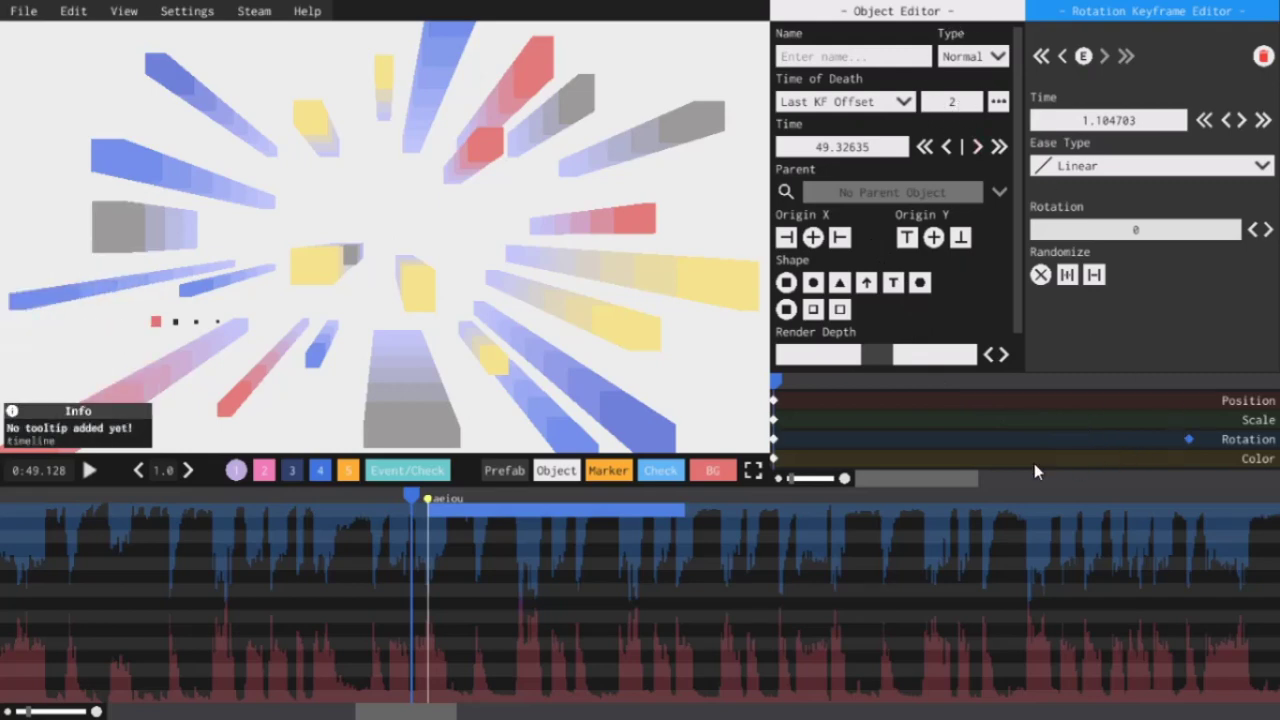
Step: Preview the level to 0:53.139, then delete the later rotation keyframe
{"action": "mouse_move", "coordinate": [897, 475]}
{"action": "left_mouse_down"}
{"action": "mouse_move", "coordinate": [1083, 474]}
{"action": "mouse_move", "coordinate": [1067, 476]}
{"action": "left_mouse_up"}
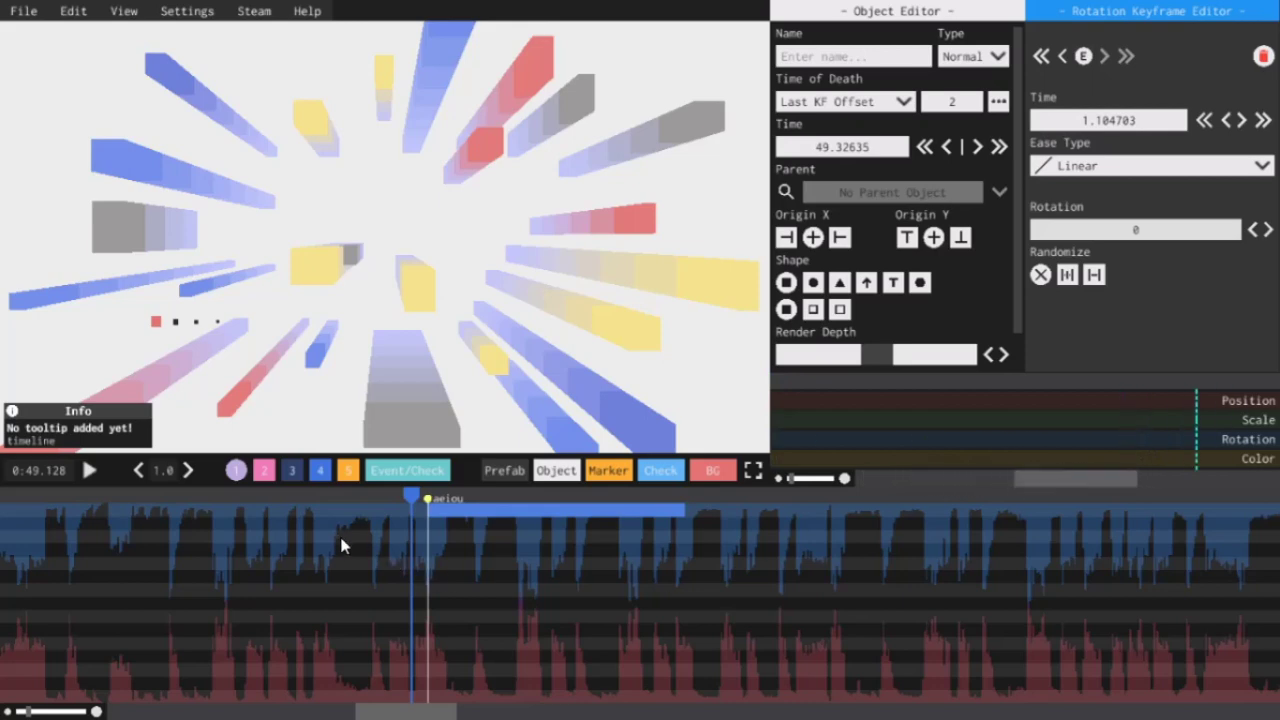
{"action": "left_click", "coordinate": [86, 471]}
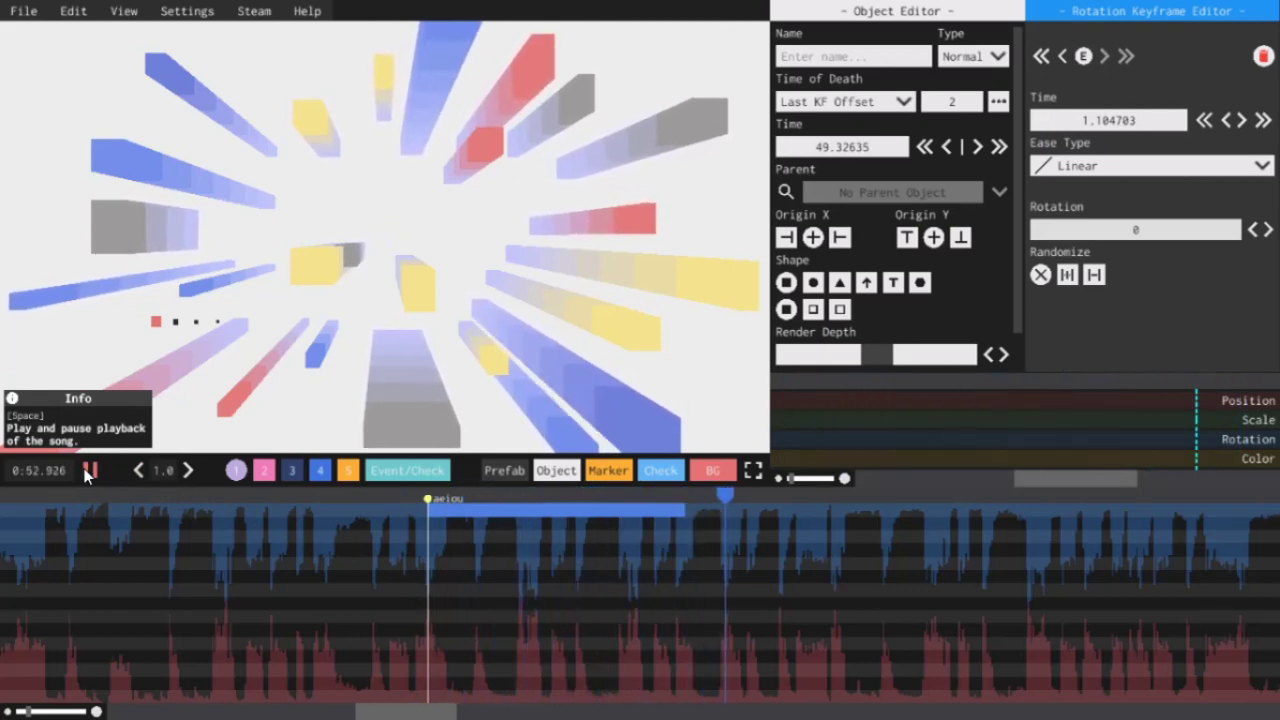
{"action": "left_click", "coordinate": [87, 471]}
{"action": "left_click_drag", "start_coordinate": [1071, 482], "coordinate": [930, 482]}
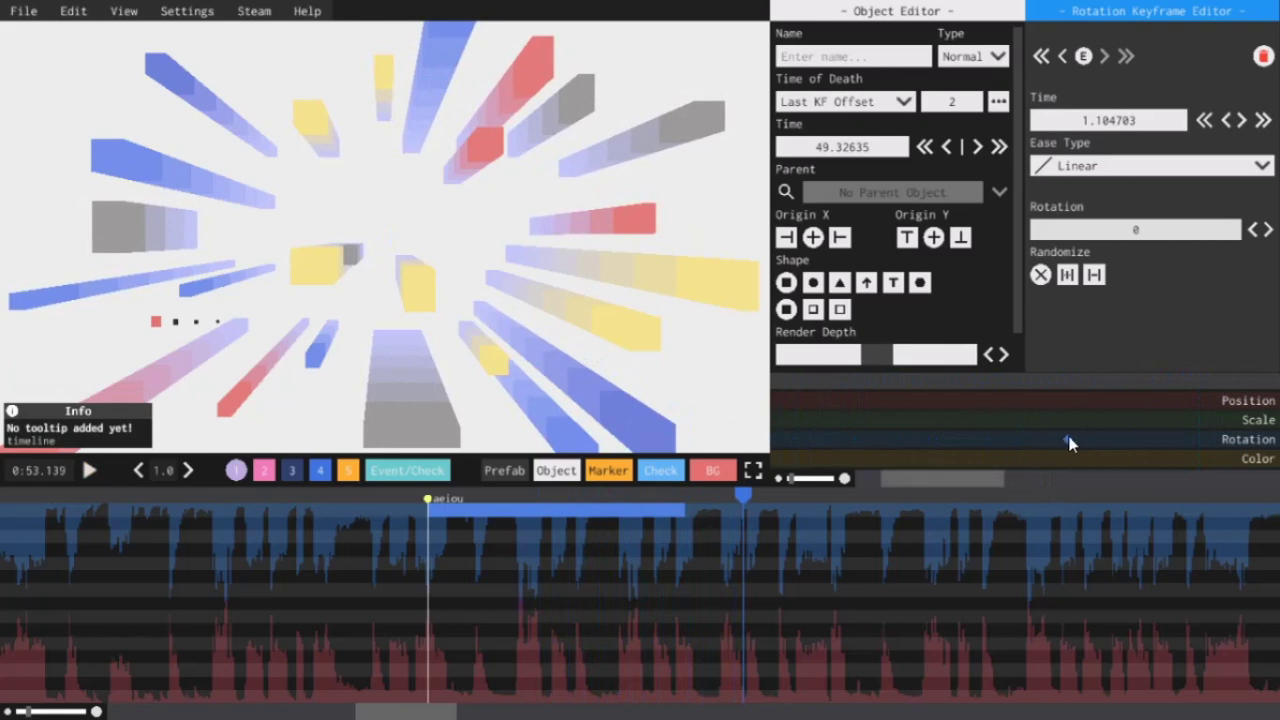
{"action": "key", "text": "Delete"}
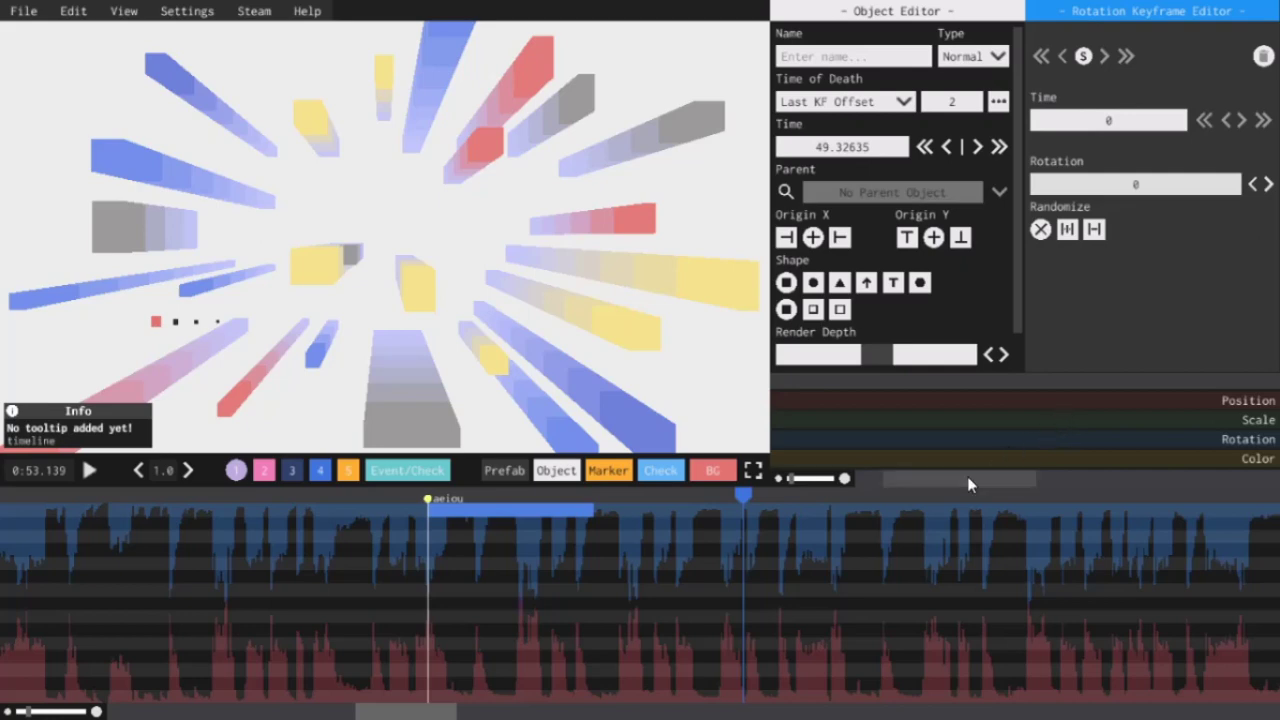
Step: Set the object's Time of Death to Song Time 56
{"action": "left_click_drag", "start_coordinate": [967, 478], "coordinate": [935, 478]}
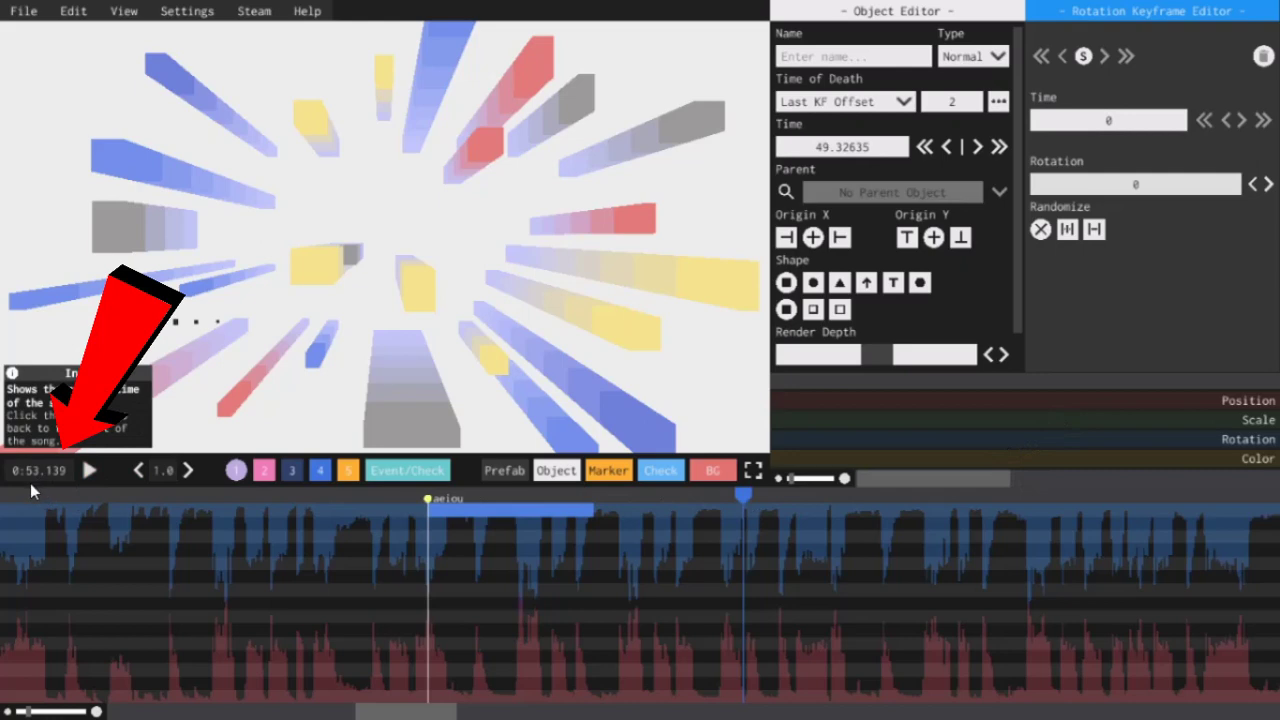
{"action": "left_click", "coordinate": [832, 103]}
{"action": "left_click", "coordinate": [833, 207]}
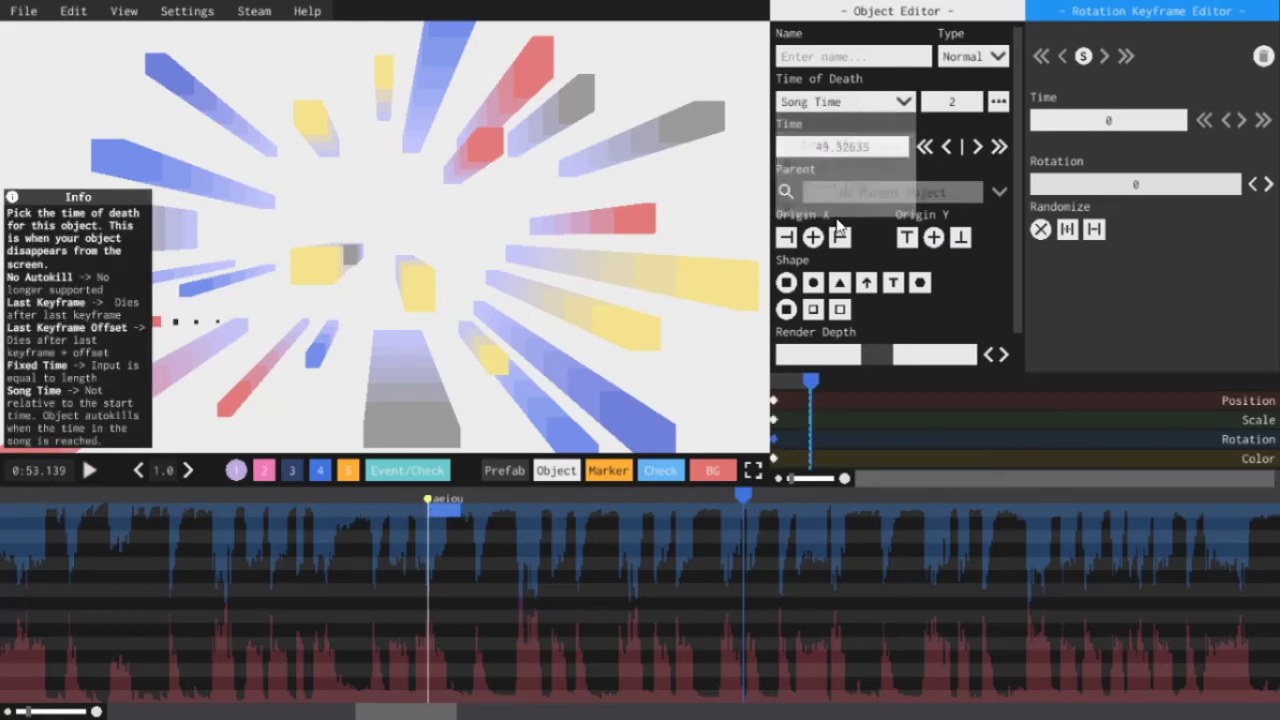
{"action": "left_click", "coordinate": [964, 104]}
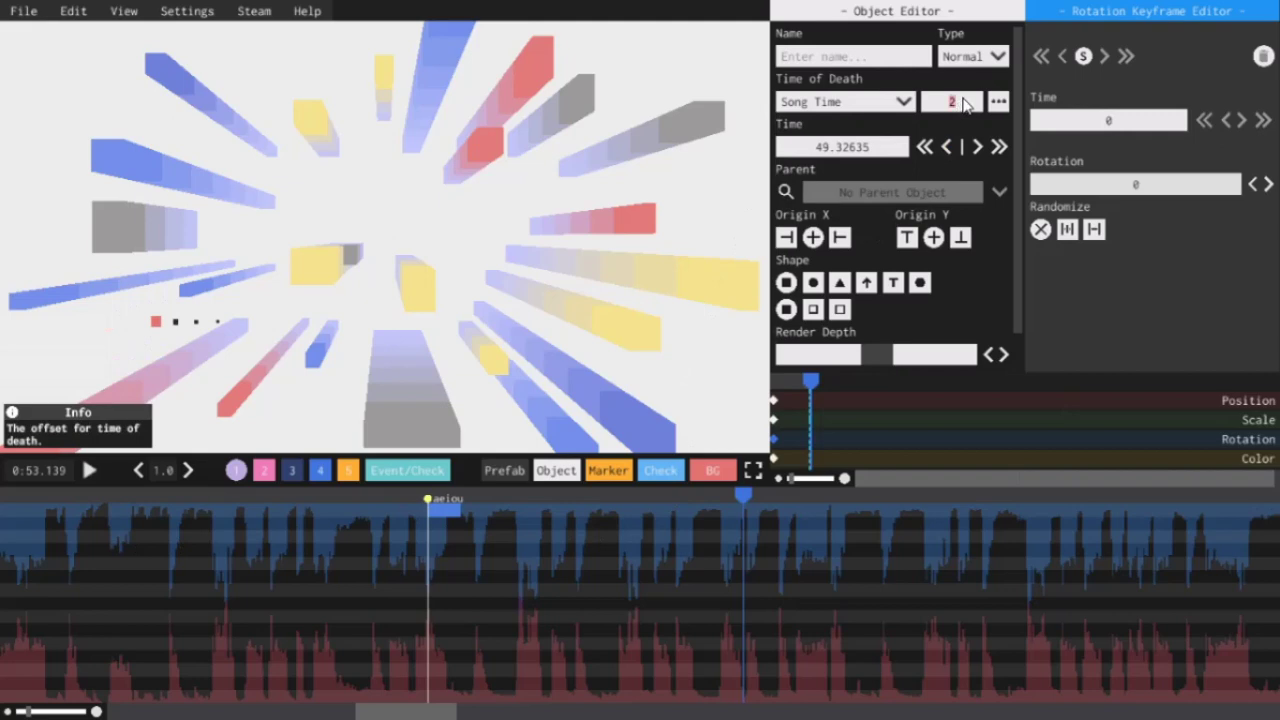
{"action": "type", "text": "56"}
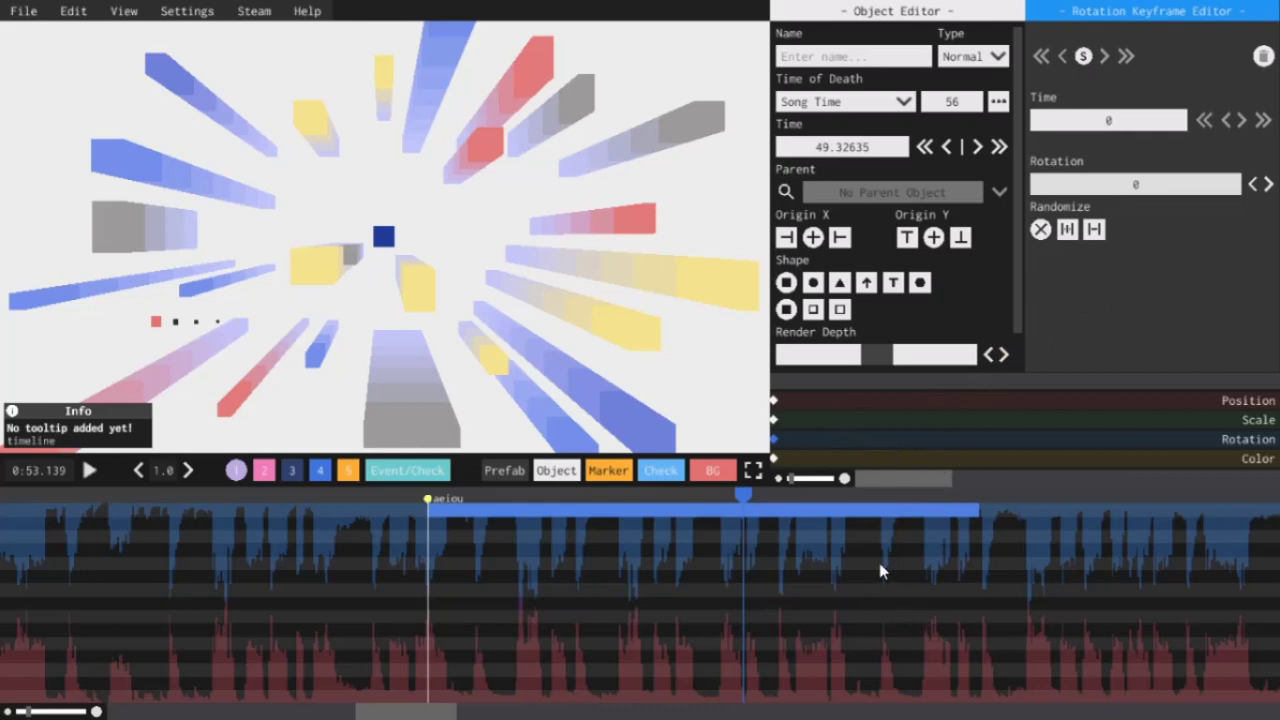
Step: Play from near the object's start and pause at 0:56.600 to check its death
{"action": "left_click_drag", "start_coordinate": [962, 492], "coordinate": [981, 494]}
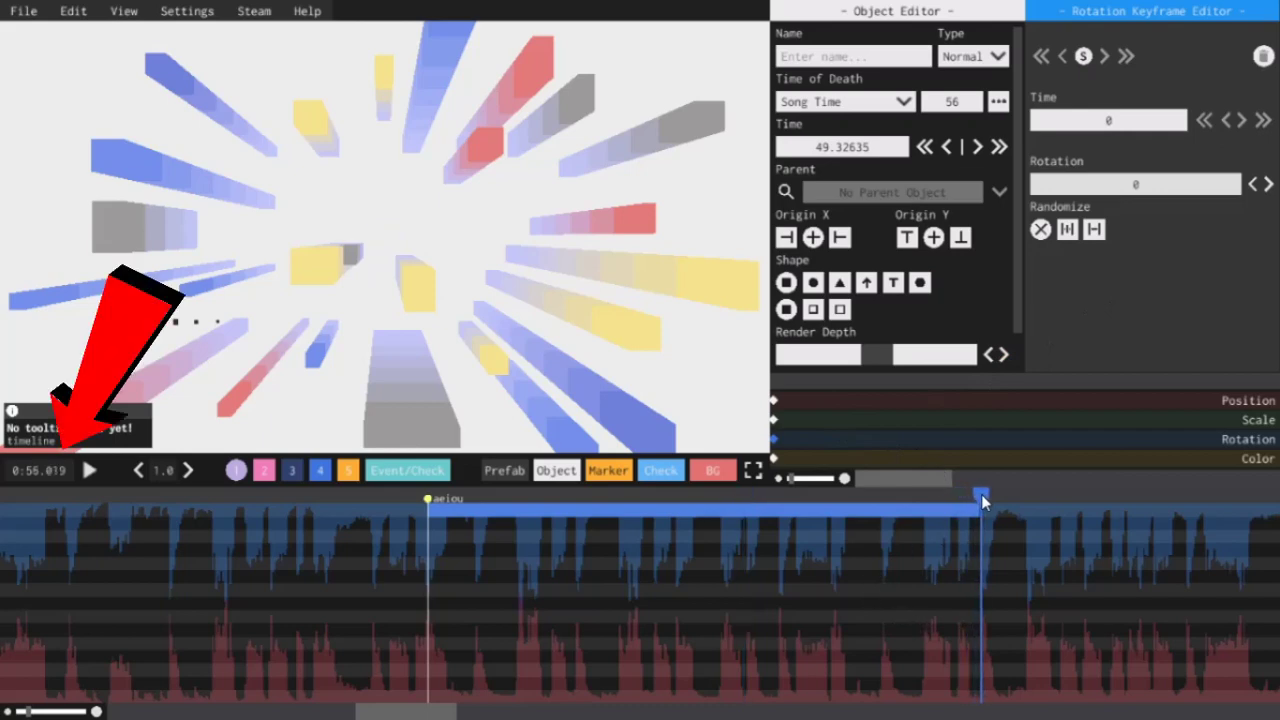
{"action": "left_click", "coordinate": [436, 540]}
{"action": "left_click", "coordinate": [89, 470]}
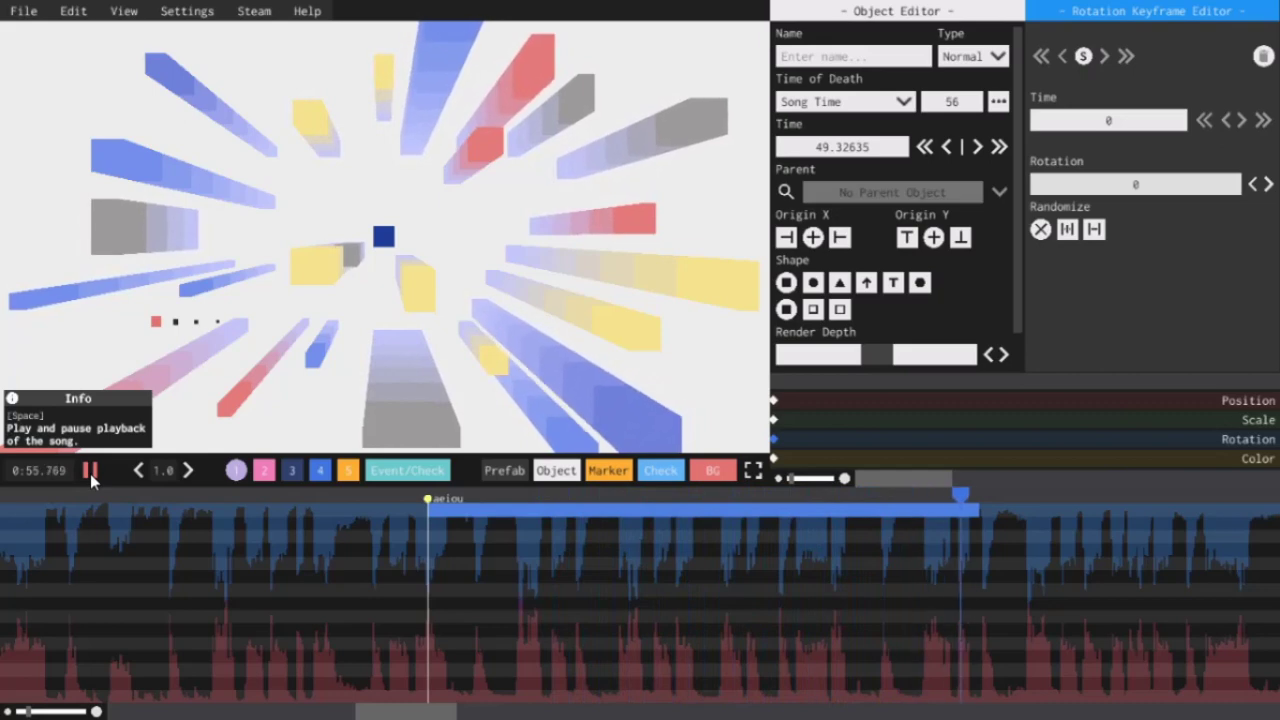
{"action": "left_click", "coordinate": [90, 473]}
{"action": "left_click_drag", "start_coordinate": [426, 716], "coordinate": [473, 716]}
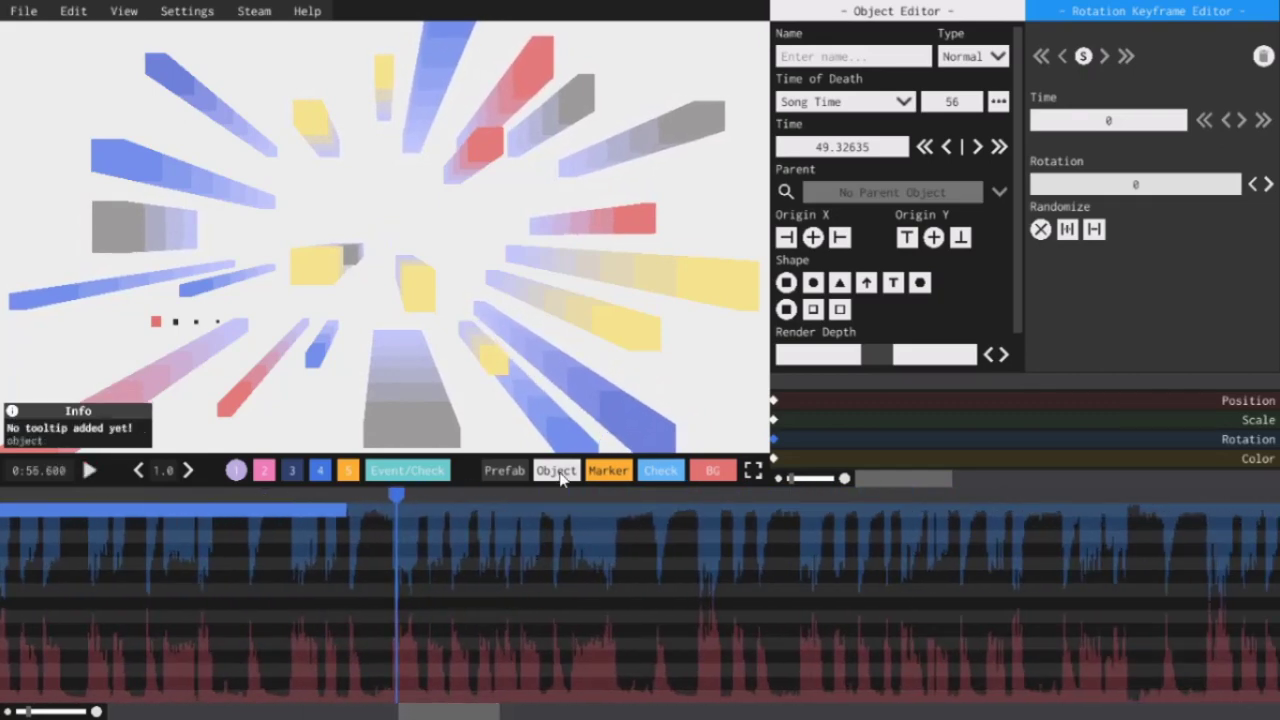
Step: Add a Persistent object at 56.601 and show its full length to Song Time 206.21
{"action": "mouse_move", "coordinate": [562, 478]}
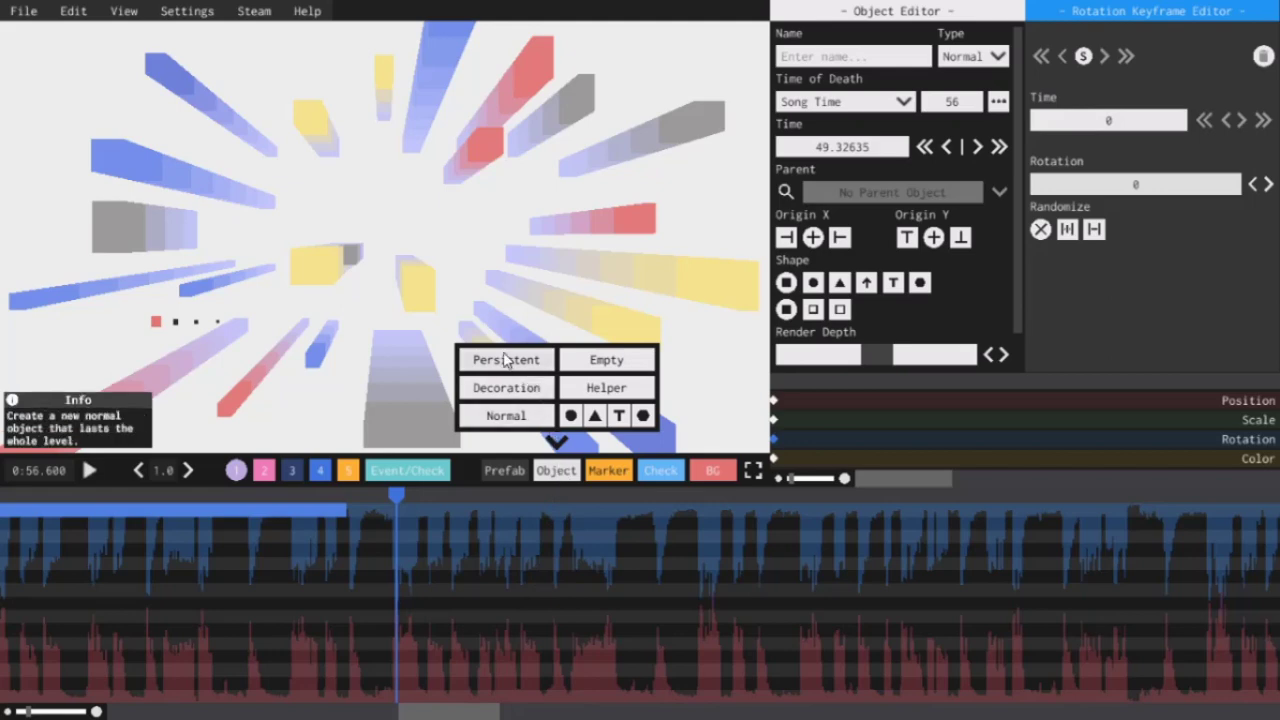
{"action": "left_click", "coordinate": [510, 362]}
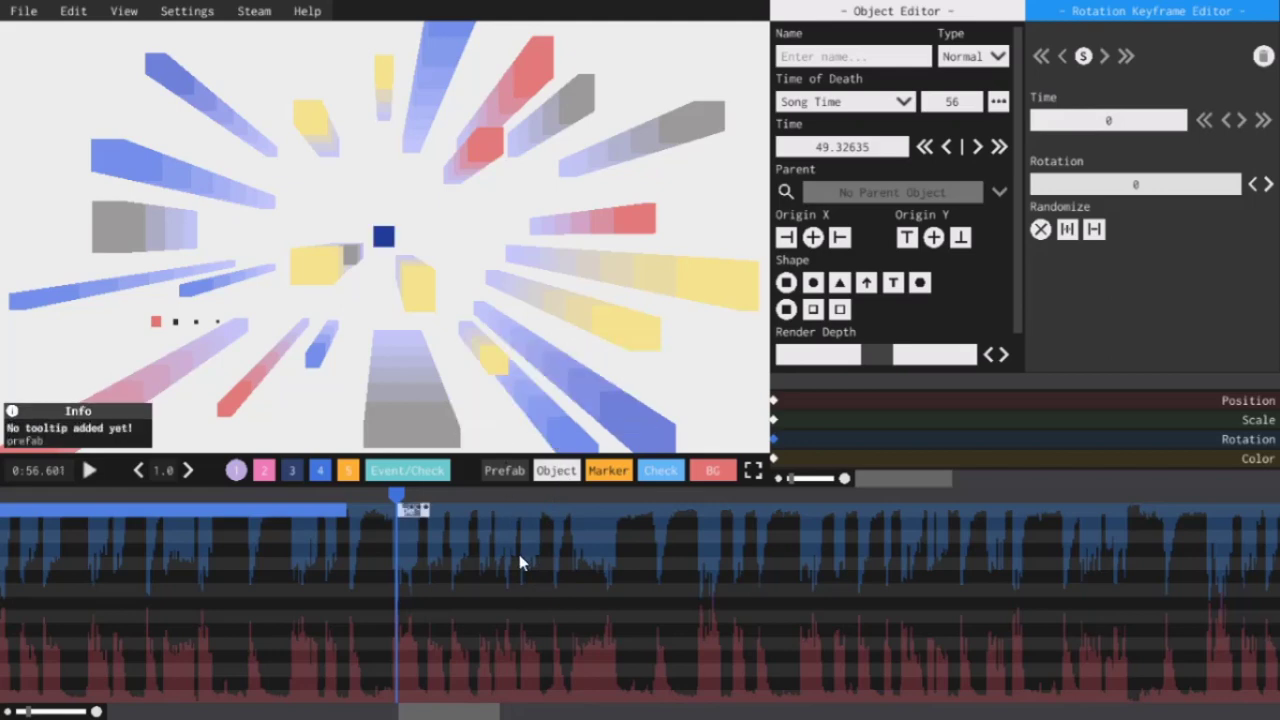
{"action": "left_click", "coordinate": [418, 517]}
{"action": "mouse_move", "coordinate": [455, 712]}
{"action": "left_mouse_down"}
{"action": "mouse_move", "coordinate": [502, 716]}
{"action": "mouse_move", "coordinate": [447, 711]}
{"action": "left_mouse_up"}
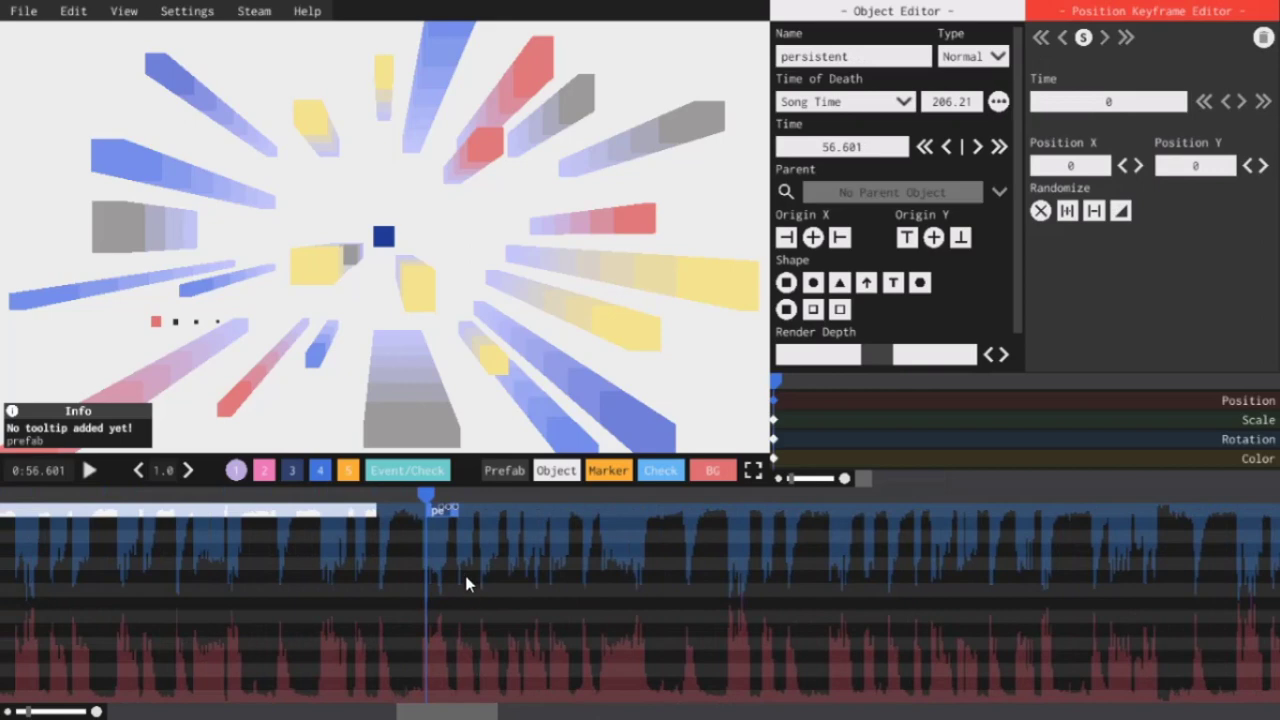
{"action": "left_click", "coordinate": [998, 104]}
{"action": "mouse_move", "coordinate": [450, 712]}
{"action": "left_mouse_down"}
{"action": "mouse_move", "coordinate": [1186, 712]}
{"action": "mouse_move", "coordinate": [432, 711]}
{"action": "left_mouse_up"}
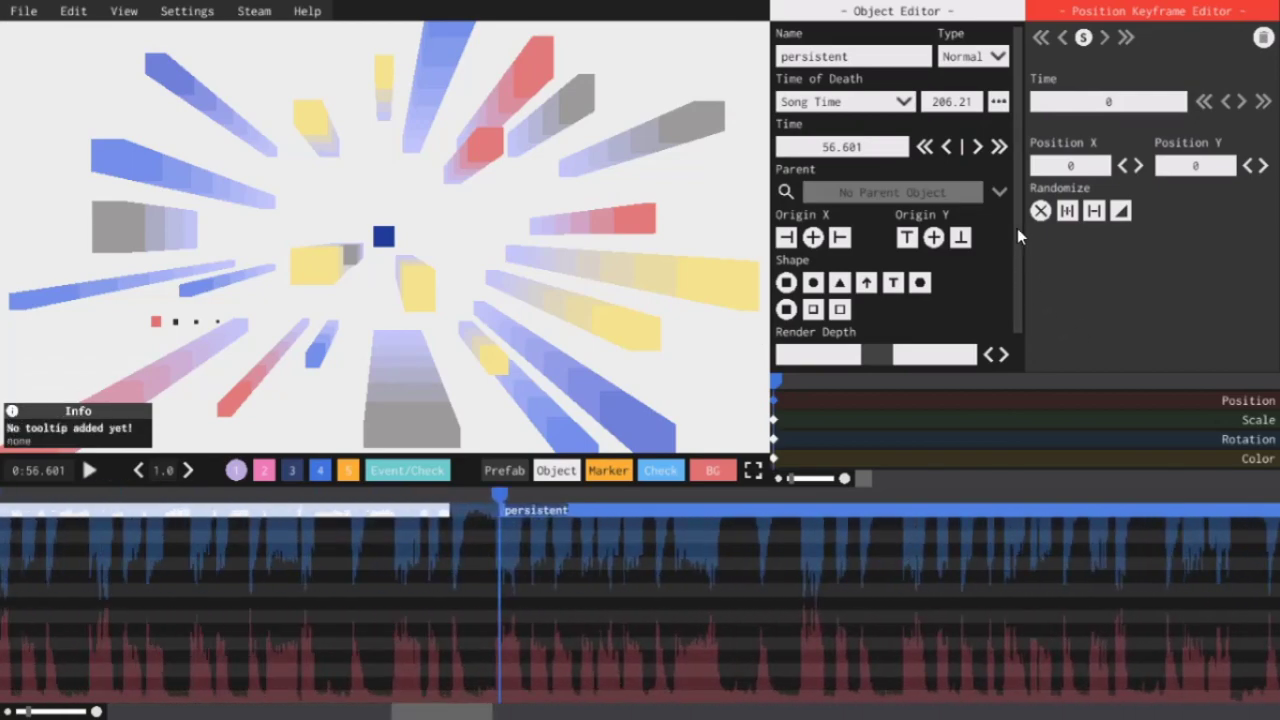
{"action": "scroll", "coordinate": [1017, 218], "scroll_direction": "down", "scroll_amount": 1}
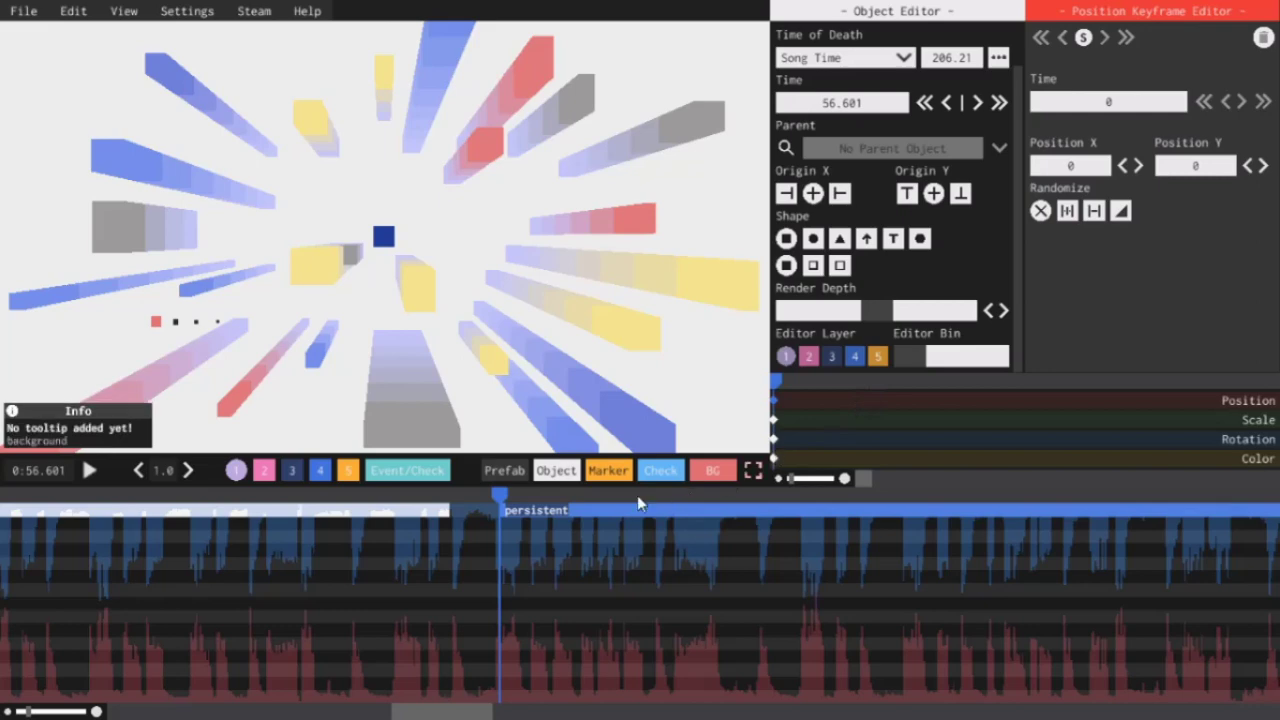
{"action": "left_click", "coordinate": [809, 357]}
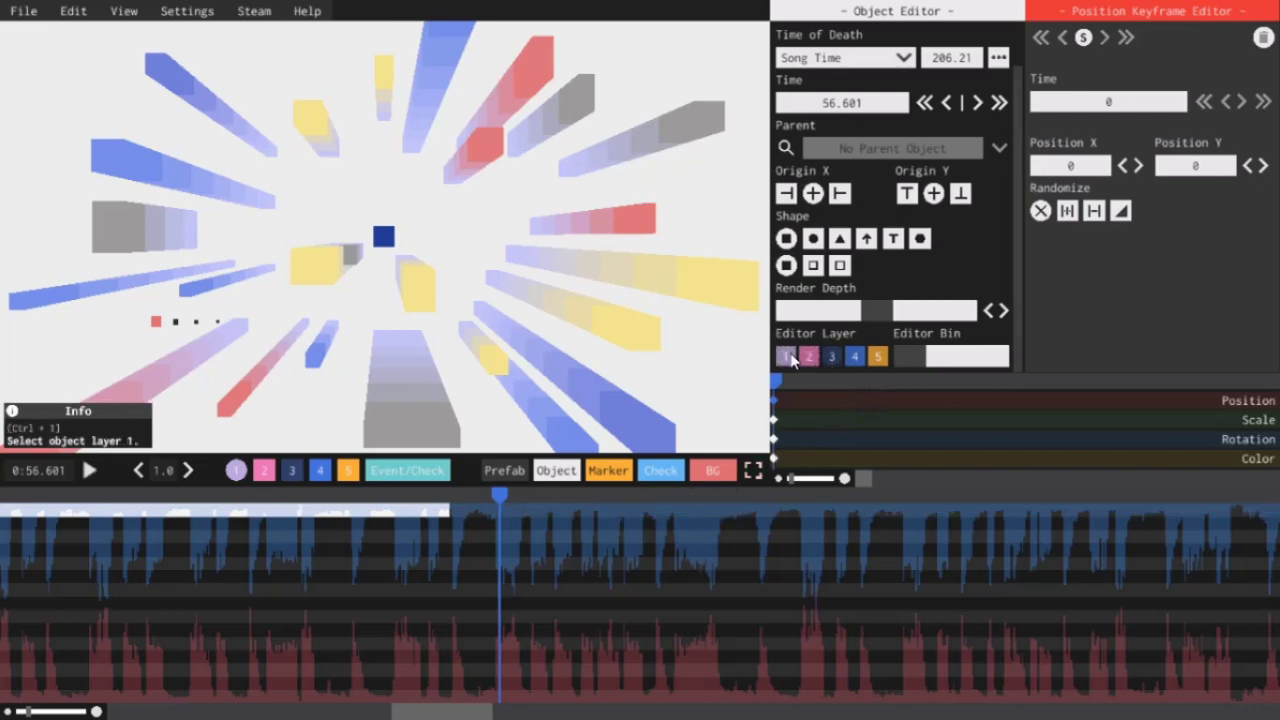
{"action": "left_click", "coordinate": [786, 357]}
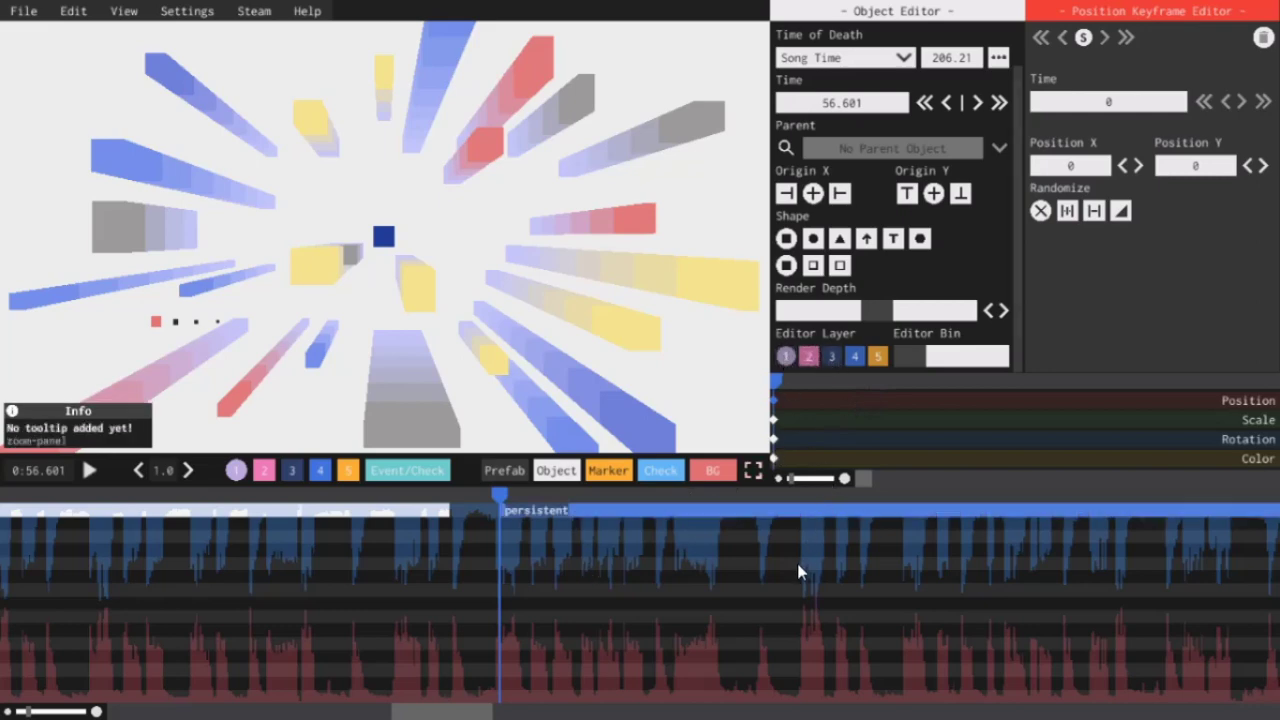
{"action": "left_click", "coordinate": [712, 471]}
{"action": "scroll", "coordinate": [1015, 114], "scroll_direction": "up", "scroll_amount": 2}
{"action": "scroll", "coordinate": [1016, 150], "scroll_direction": "down", "scroll_amount": 2}
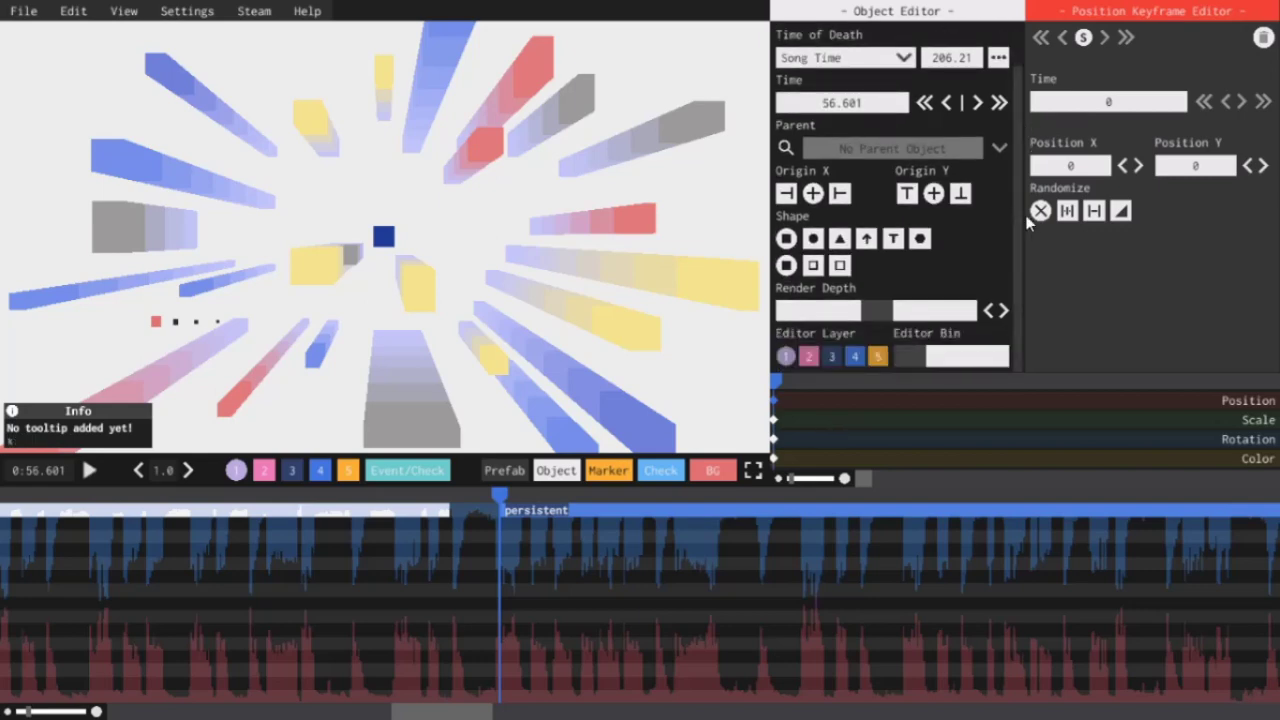